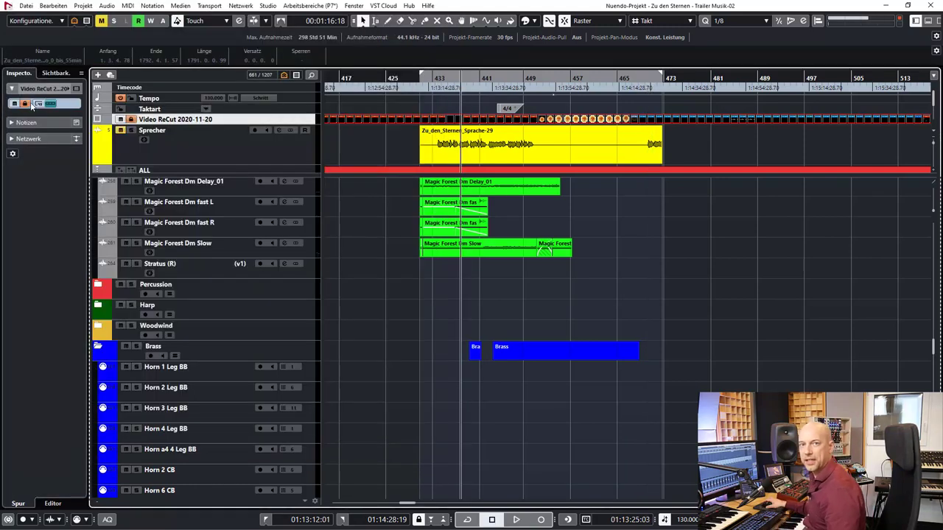
# Step: Unlock the Video ReCut 2020-11-20 track and delete its old video clip
pyautogui.click(28, 104)
pyautogui.click(386, 118)
pyautogui.press('Delete')
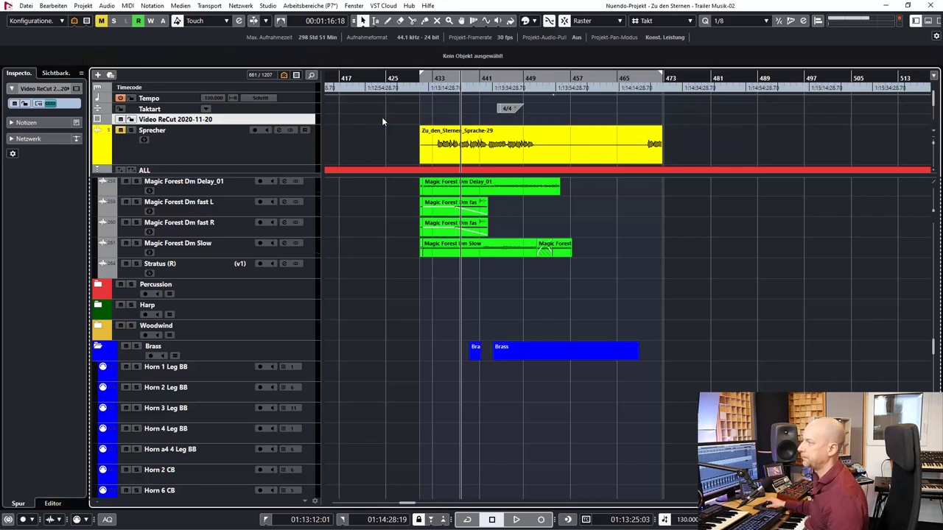
# Step: Import the video file Zu_den_Sternen_Trailer_(HD)_17_02_2021.mp4 into the project
pyautogui.click(26, 6)
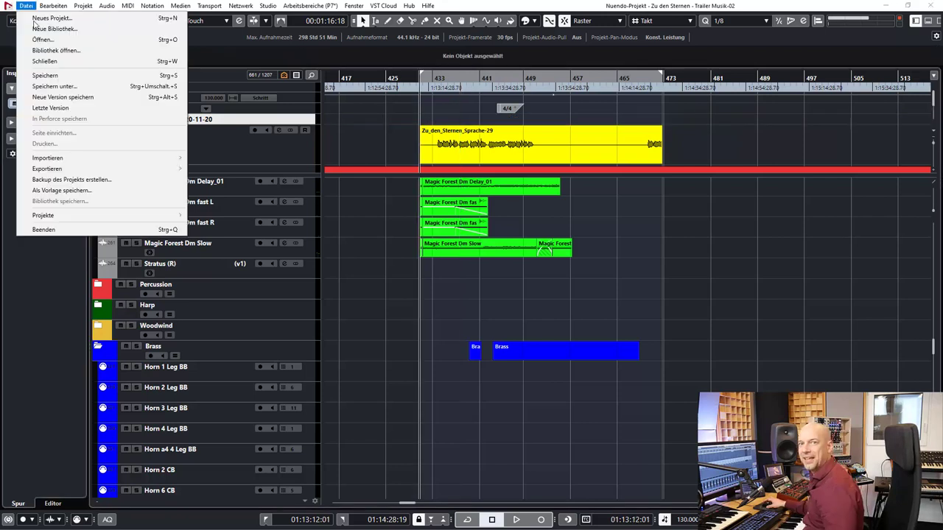
pyautogui.moveTo(97, 161)
pyautogui.click(218, 211)
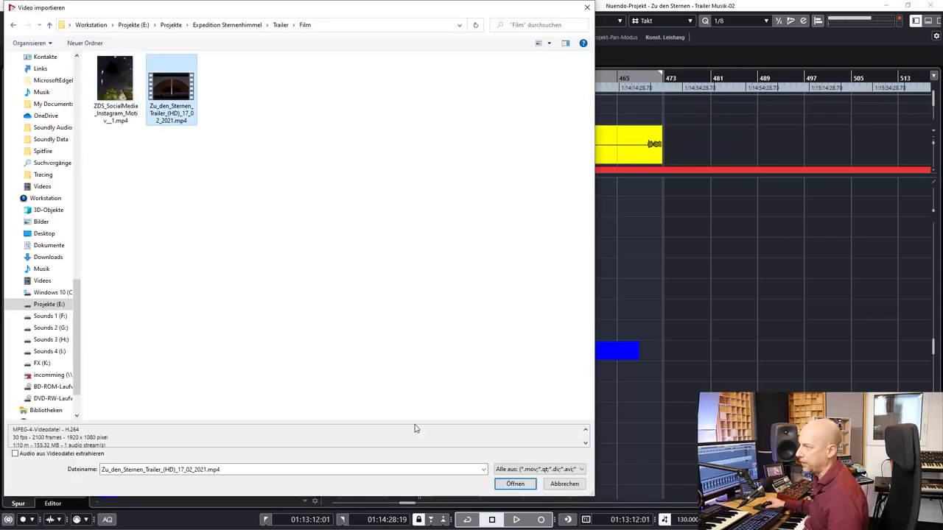
pyautogui.click(514, 485)
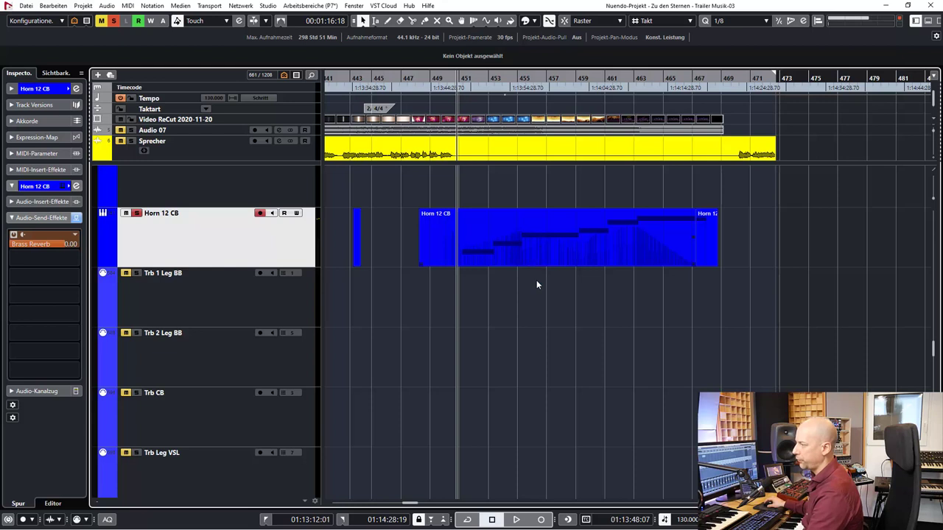
# Step: Play the Horn 12 CB passage to locate the musical sync point and add a single marker track
pyautogui.press('space')
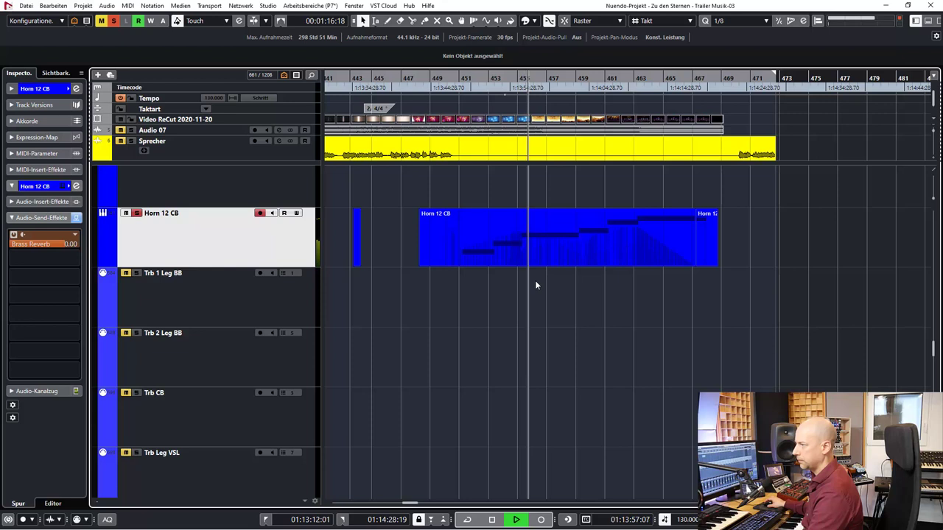
pyautogui.press('space')
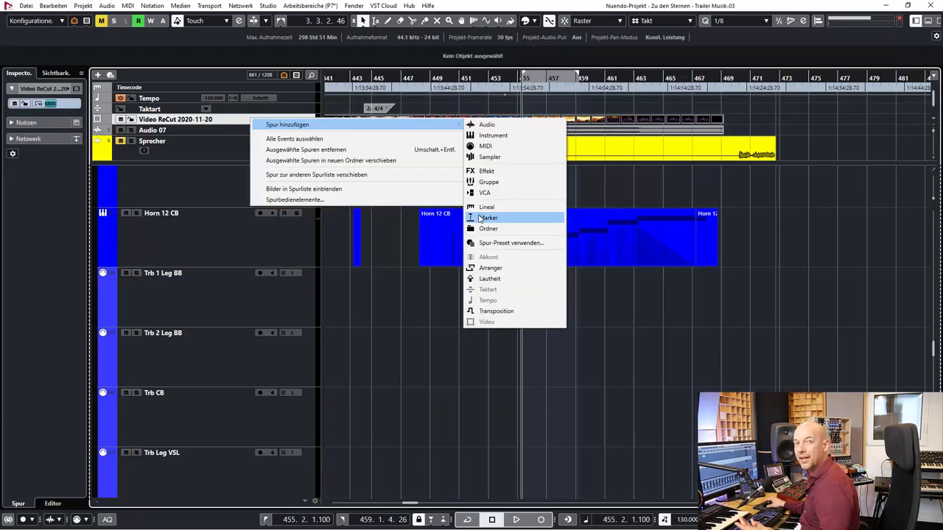
pyautogui.click(482, 219)
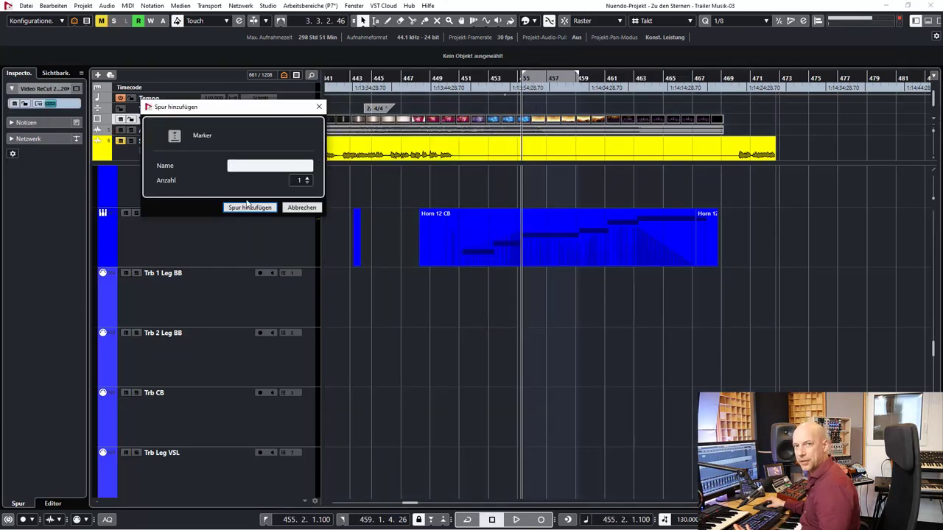
pyautogui.click(249, 207)
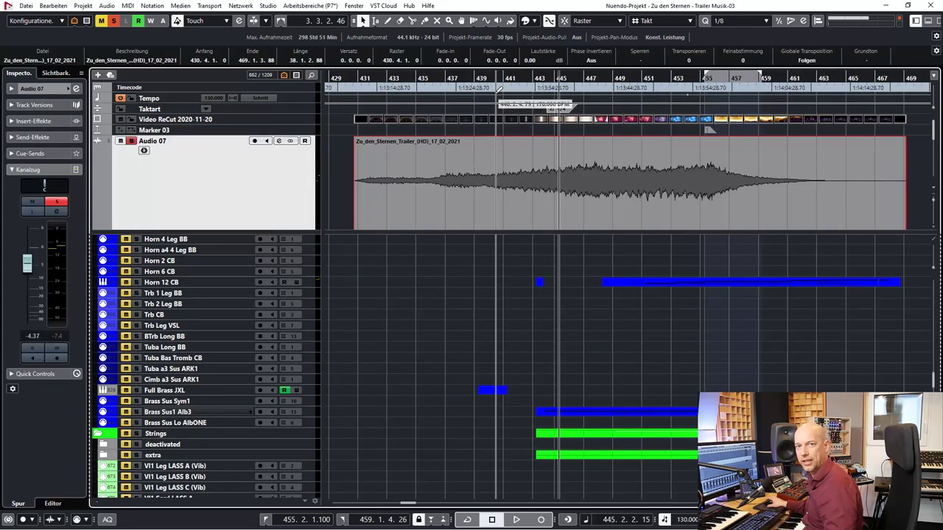
# Step: Play the trailer's original audio on Audio 07 and split it at the sync point at about bar 447.3
pyautogui.click(498, 88)
pyautogui.press('space')
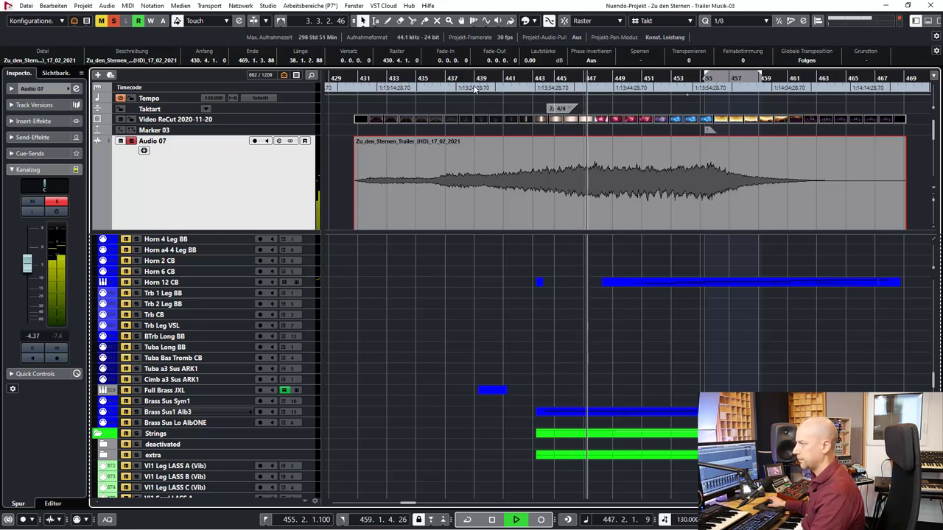
pyautogui.hotkey('alt', 'x')
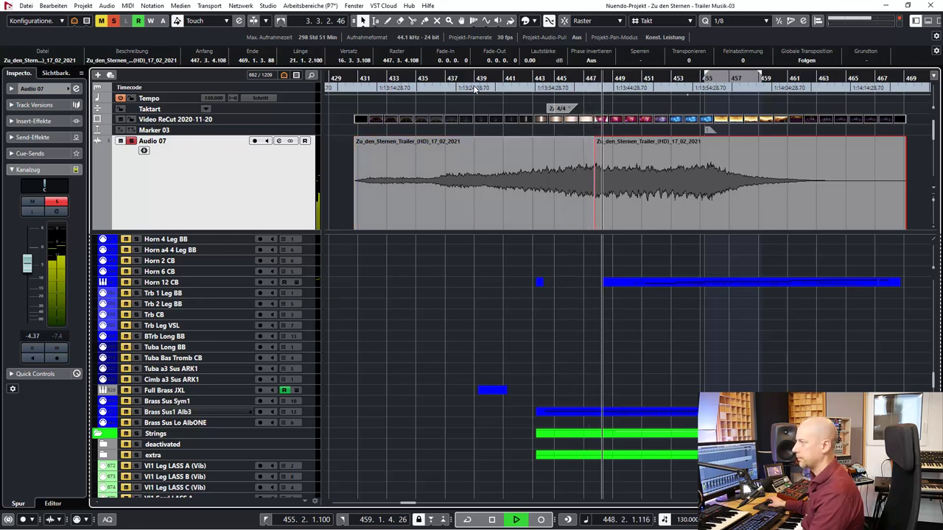
pyautogui.press('space')
# Step: Set the snap type to Events, align the audio cut and video with the marker at bar 455, and unsolo Audio 07
pyautogui.click(578, 22)
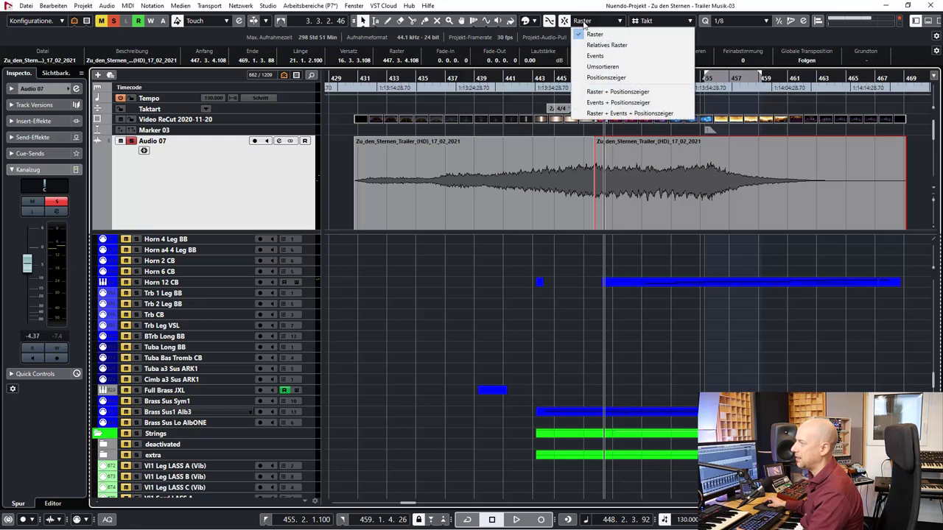
pyautogui.click(595, 56)
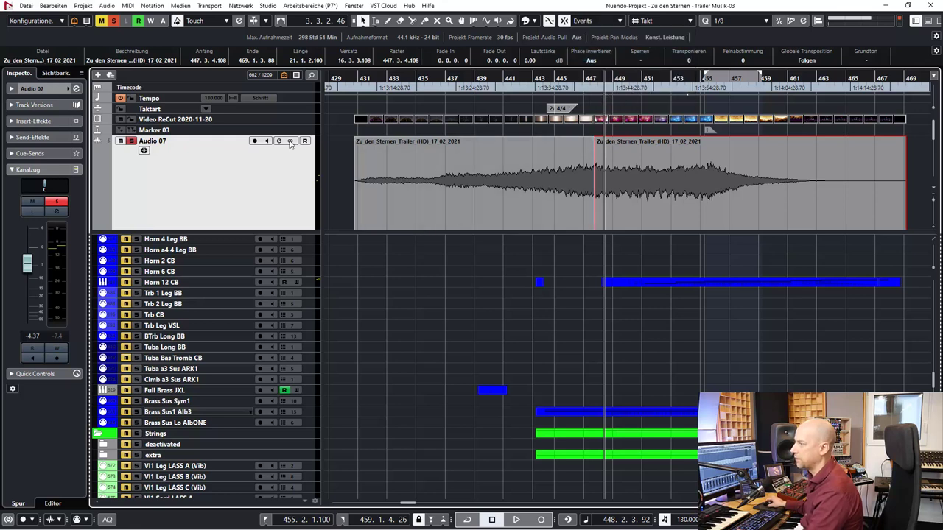
pyautogui.click(371, 121)
pyautogui.moveTo(343, 164); pyautogui.dragTo(755, 187)
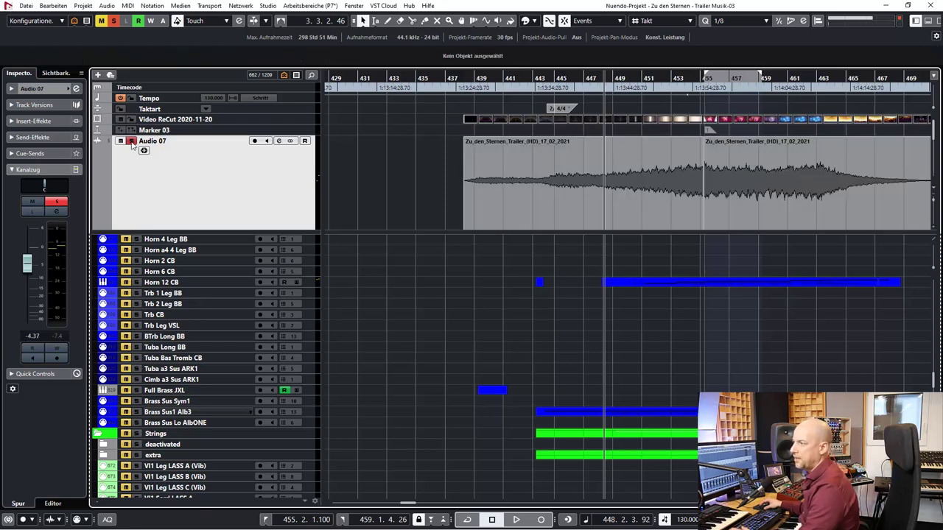
pyautogui.click(131, 141)
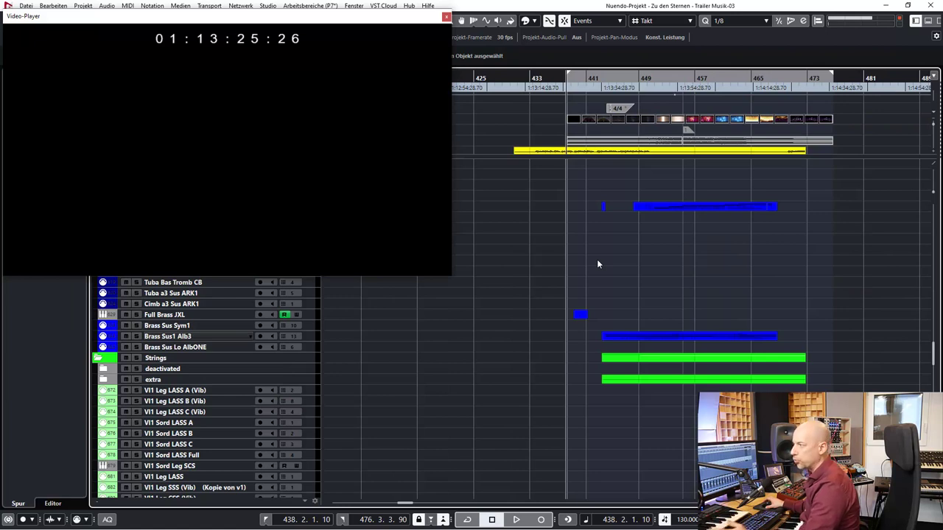
# Step: Play the music from the trailer's start against the video, including the soloed Magic Forest tracks
pyautogui.press('space')
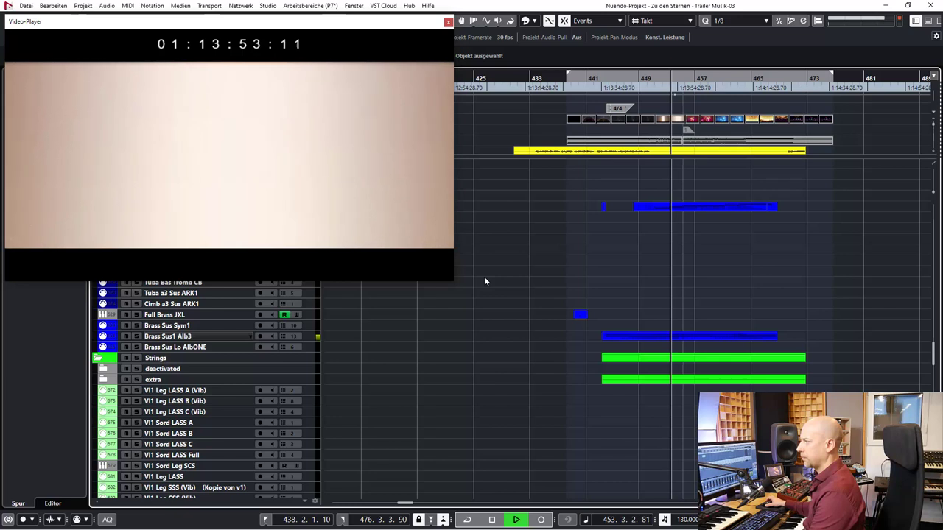
pyautogui.press('space')
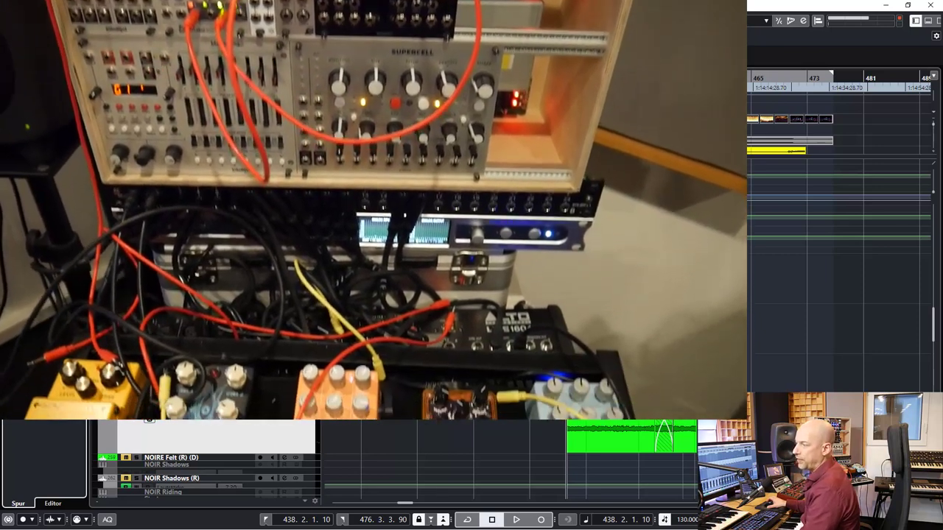
pyautogui.press('space')
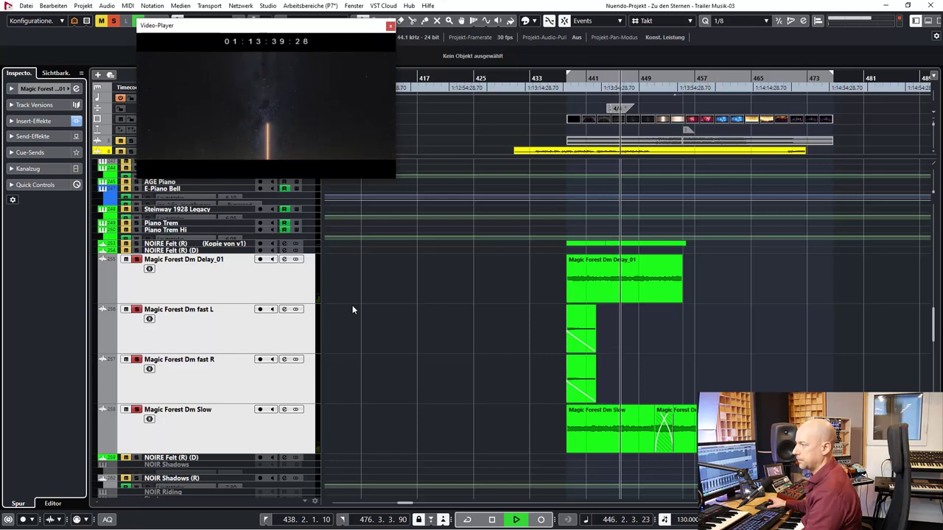
pyautogui.press('space')
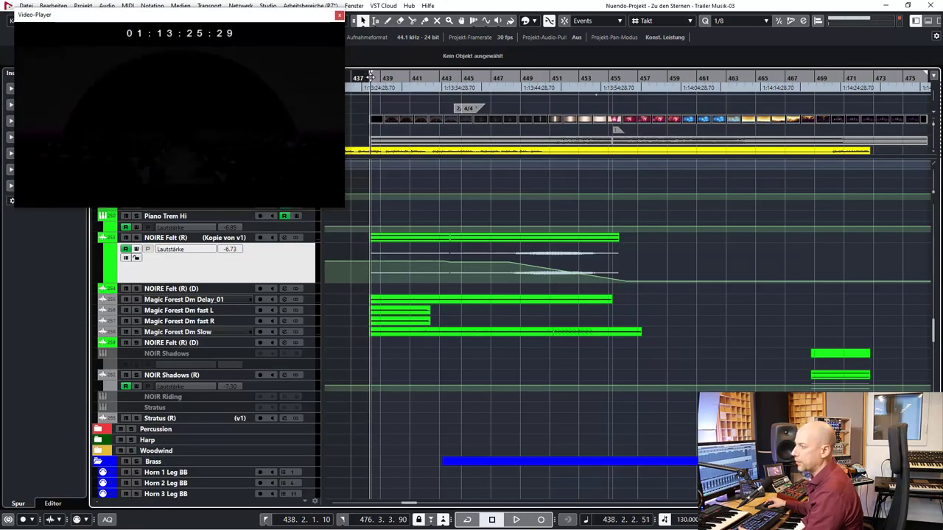
# Step: Reshape the NOIRE Felt copy's volume automation into a fade-in ending at about bar 440, and play it back
pyautogui.moveTo(370, 78); pyautogui.dragTo(395, 88)
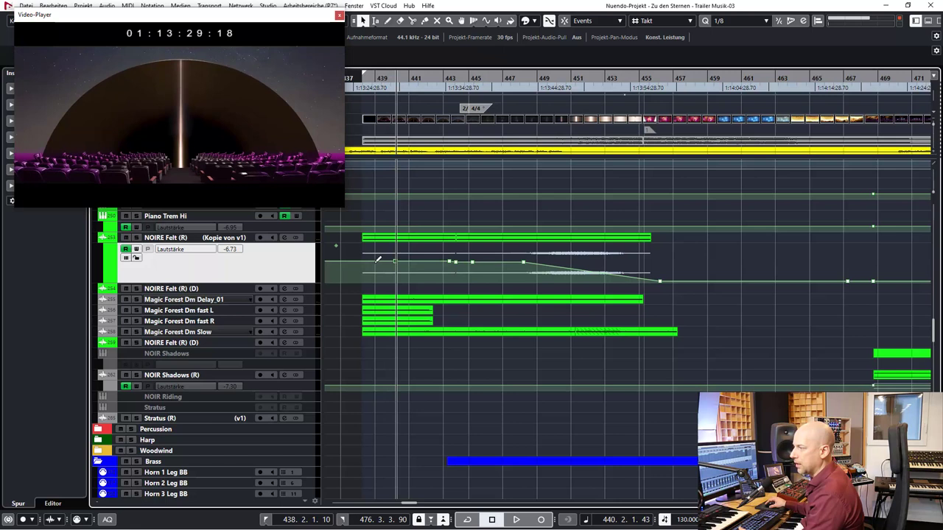
pyautogui.moveTo(381, 259); pyautogui.dragTo(349, 282)
pyautogui.press('space')
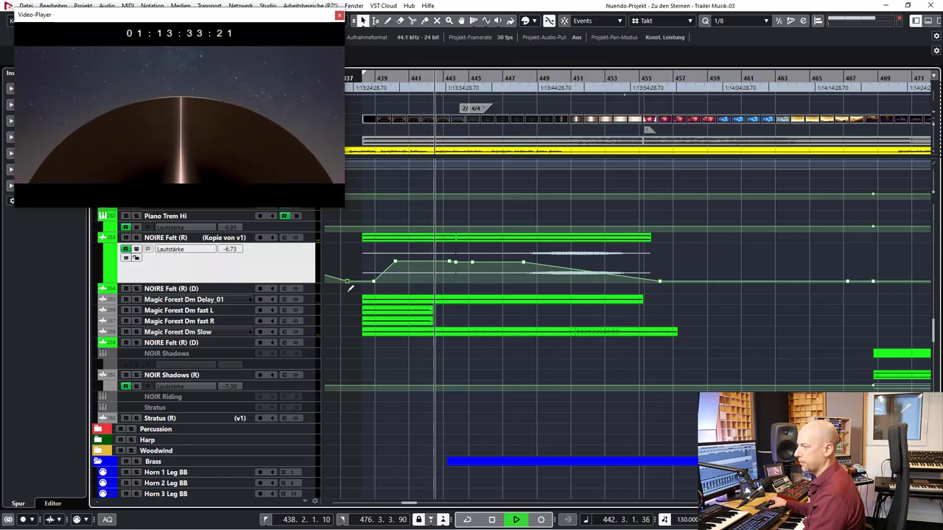
pyautogui.press('space')
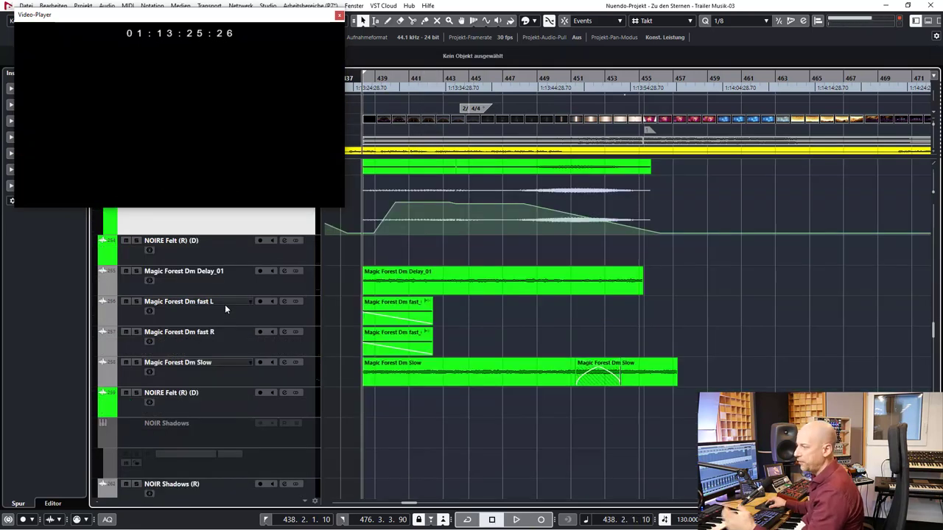
# Step: Audition the Magic Forest Dm Delay_01 and Magic Forest Dm Slow tracks individually in solo
pyautogui.click(235, 286)
pyautogui.press('space')
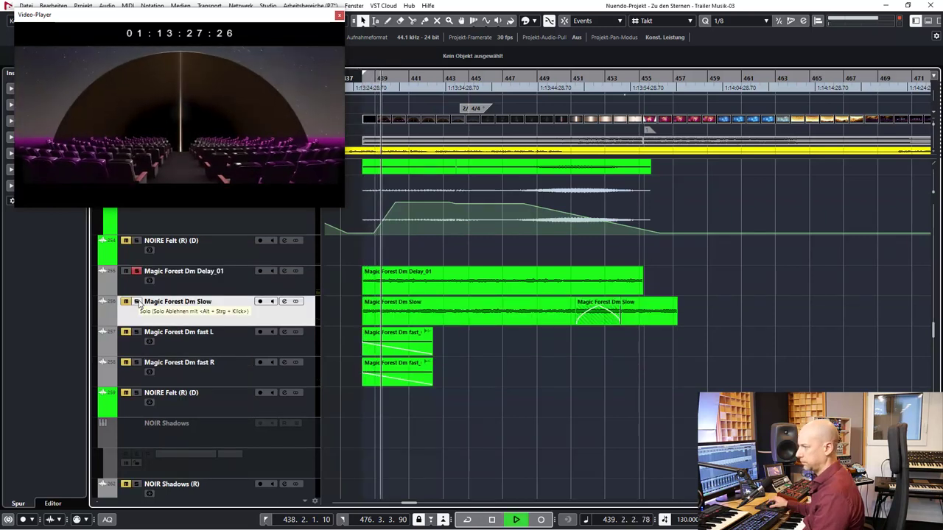
pyautogui.click(137, 302)
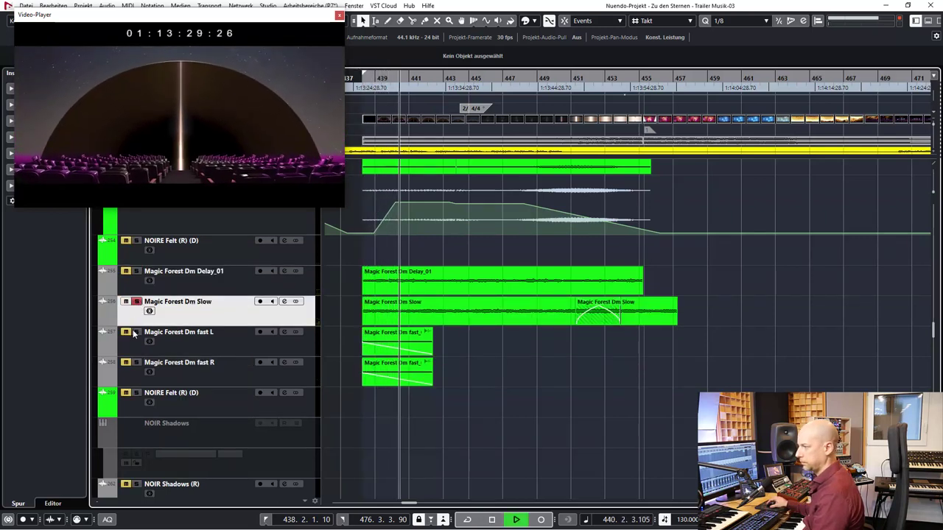
pyautogui.press('space')
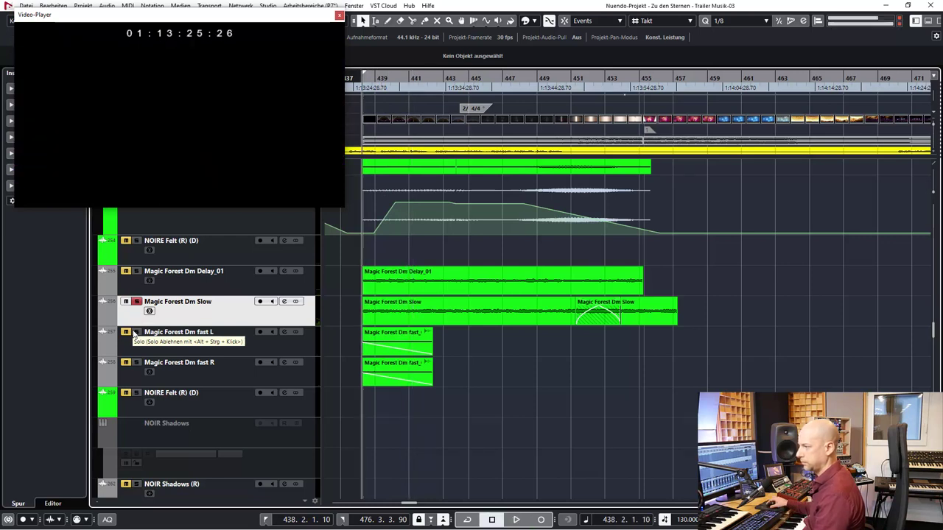
# Step: Audition the Magic Forest Dm fast L and fast R tracks one after the other in solo
pyautogui.keyDown('ctrl'); pyautogui.click(137, 332); pyautogui.keyUp('ctrl')
pyautogui.press('space')
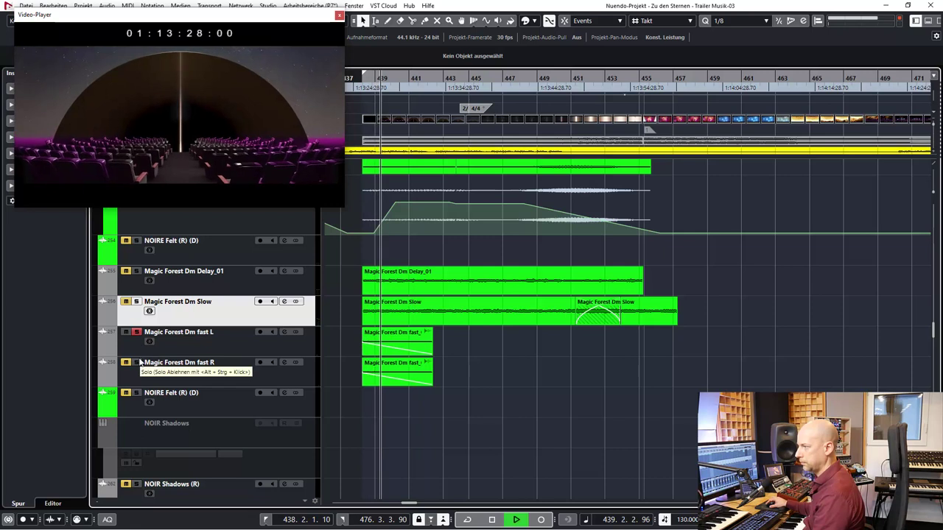
pyautogui.press('space')
pyautogui.keyDown('ctrl'); pyautogui.click(136, 363); pyautogui.keyUp('ctrl')
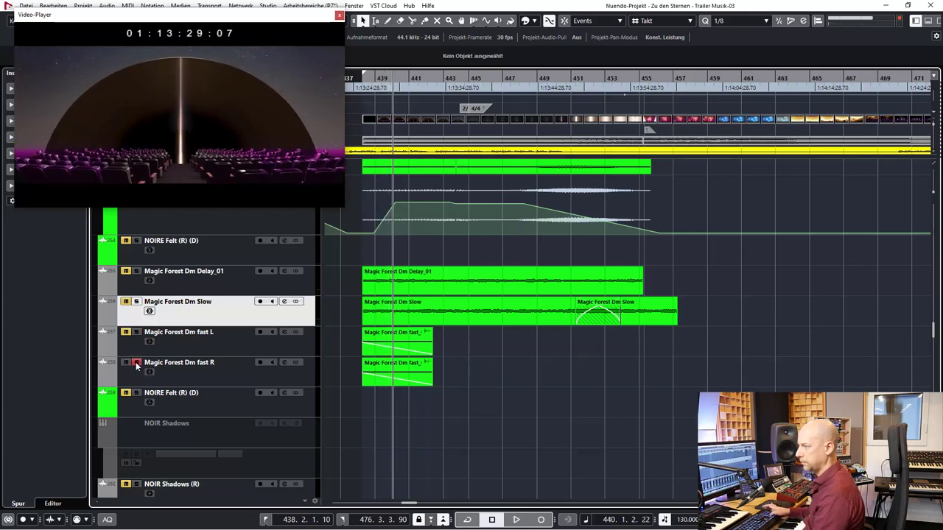
pyautogui.press('space')
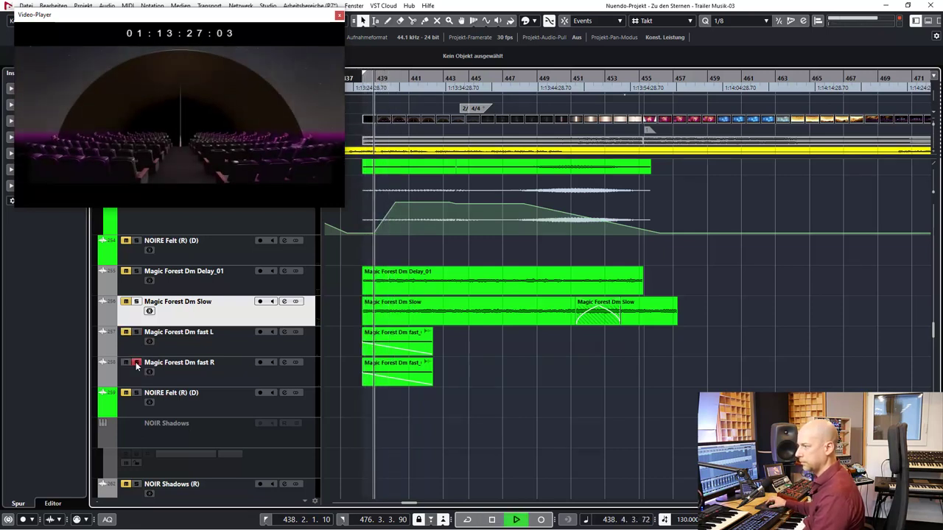
pyautogui.click(136, 363)
pyautogui.press('space')
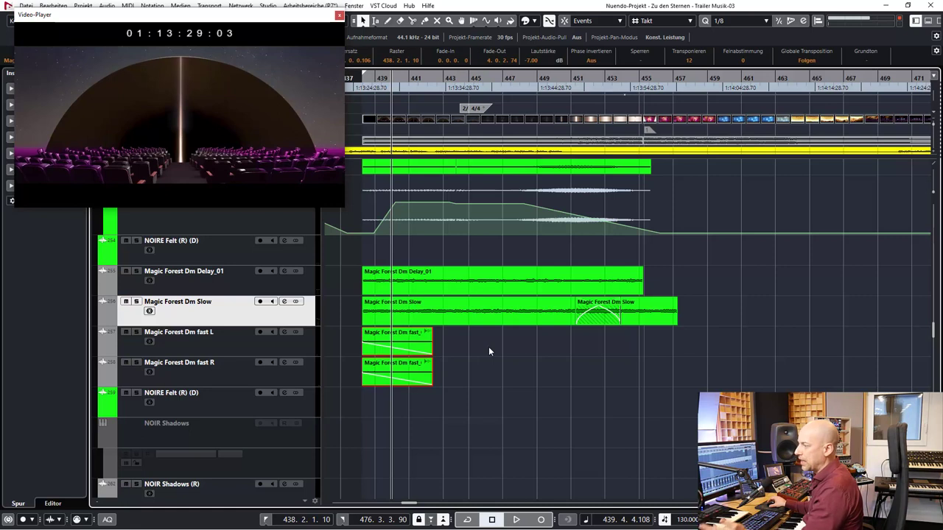
# Step: Set both Magic Forest Dm fast events to 4.00 dB, with a fade-in of 1.0.2.109 and a fade-out of 1.0.1.100
pyautogui.click(386, 333)
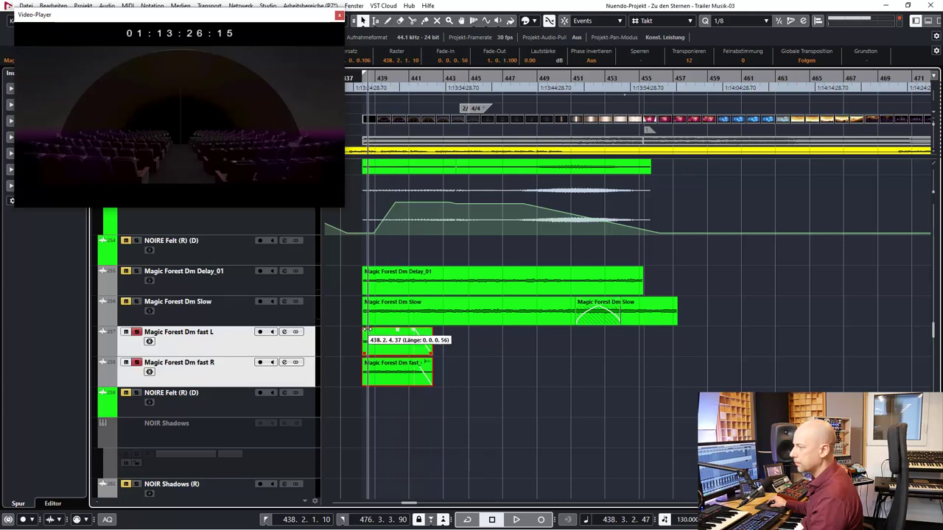
pyautogui.moveTo(383, 329); pyautogui.dragTo(386, 329)
pyautogui.press('space')
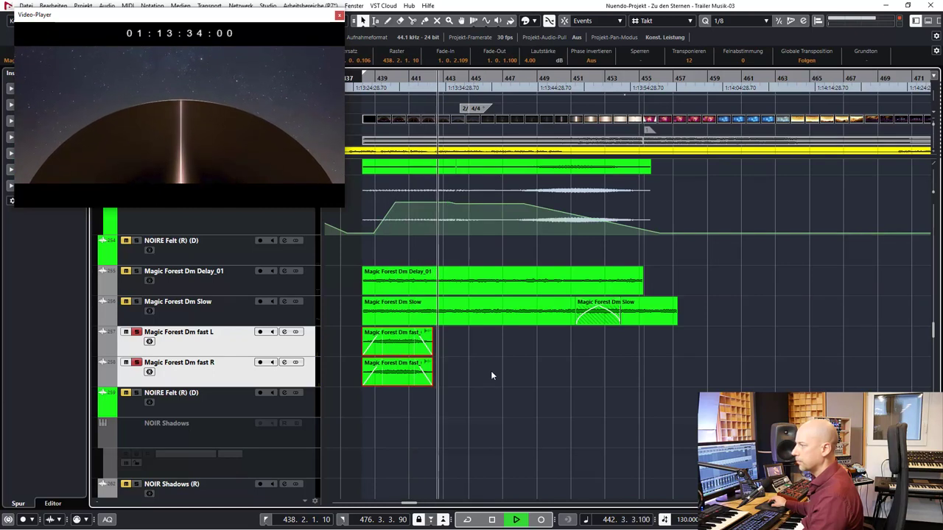
# Step: Trim the starts of the Magic Forest Delay_01 and Slow events to 439.1.1.64, add 1.1.2.15 fade-ins, and play the result
pyautogui.click(381, 279)
pyautogui.press('space')
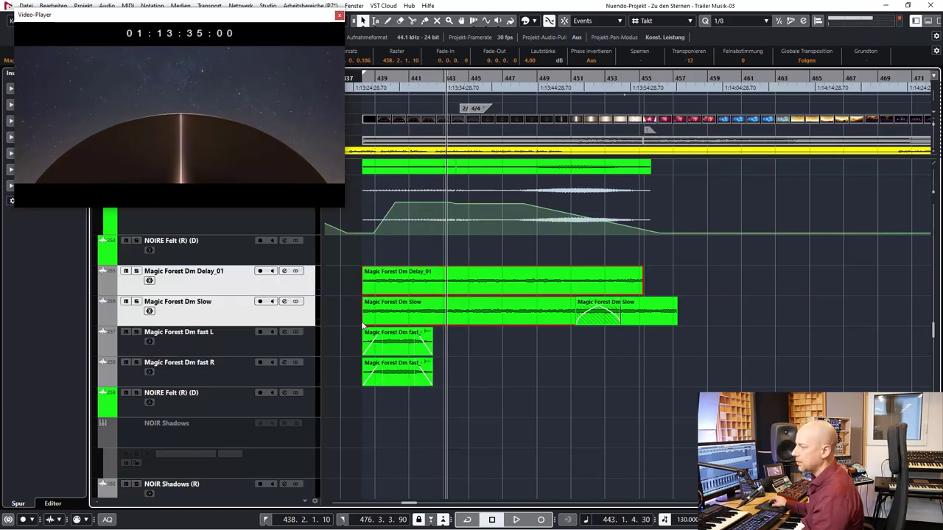
pyautogui.moveTo(364, 323); pyautogui.dragTo(377, 323)
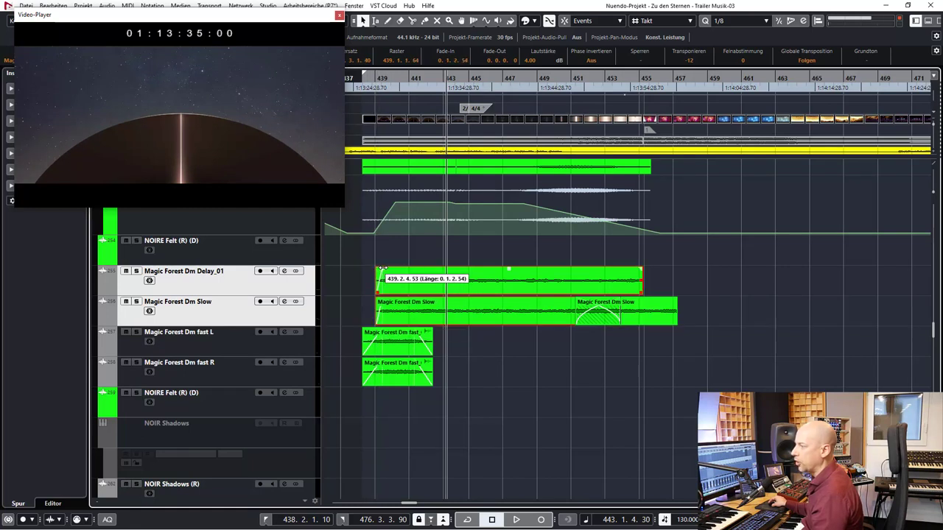
pyautogui.press('KP_1')
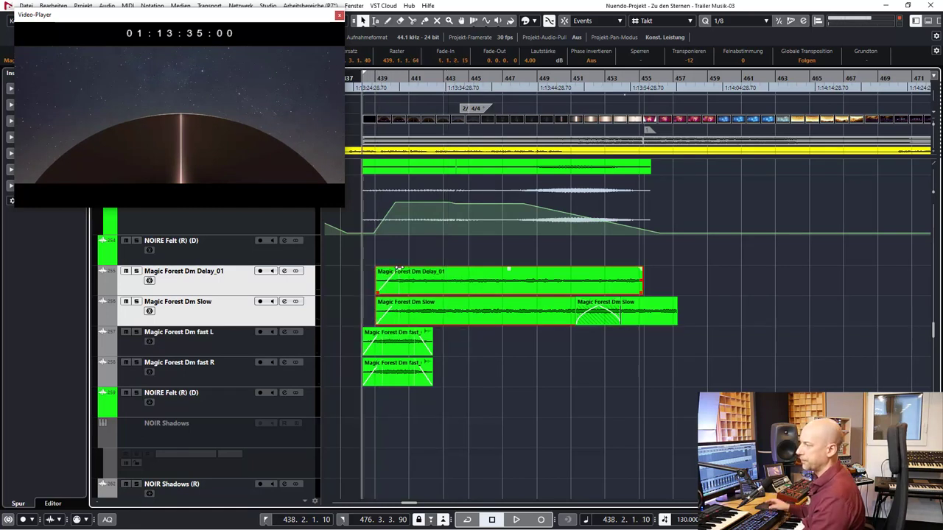
pyautogui.press('space')
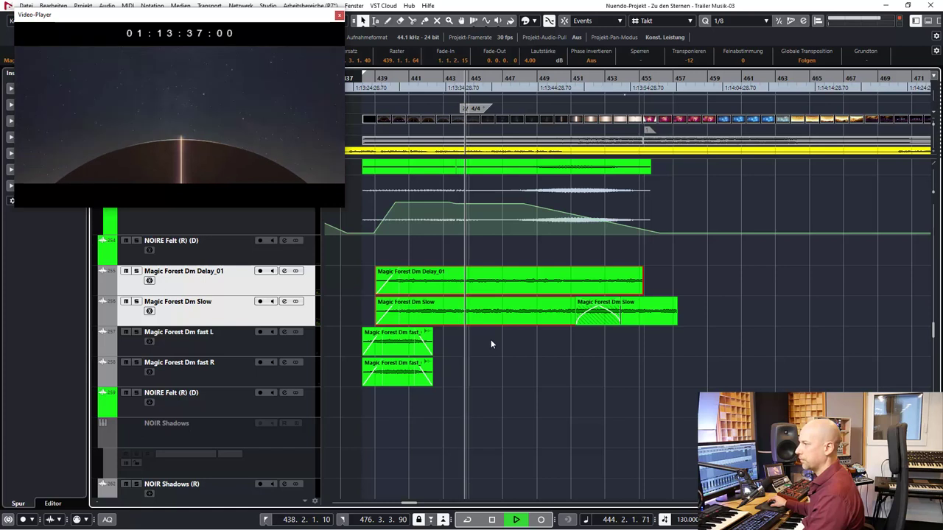
pyautogui.press('space')
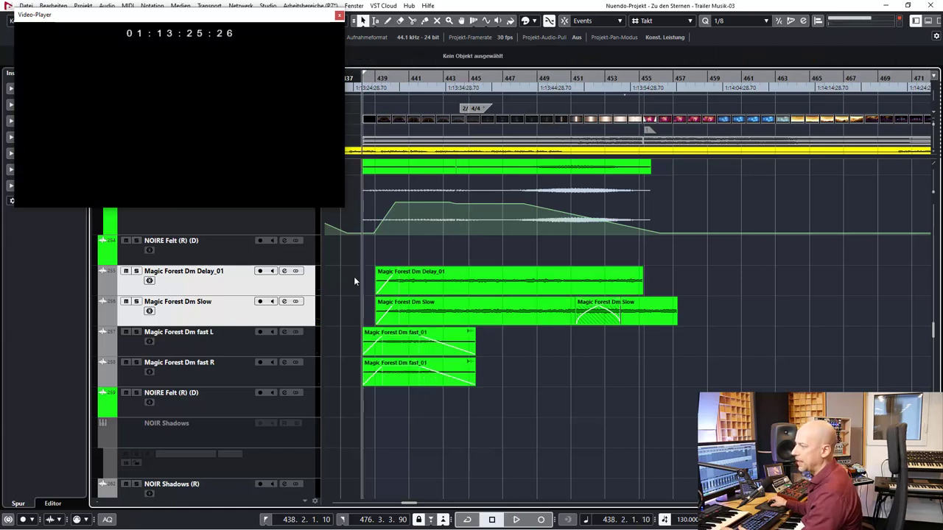
# Step: Select the Magic Forest Dm Delay_01 and Slow events and ride their track volume down during playback
pyautogui.moveTo(353, 276); pyautogui.dragTo(613, 310)
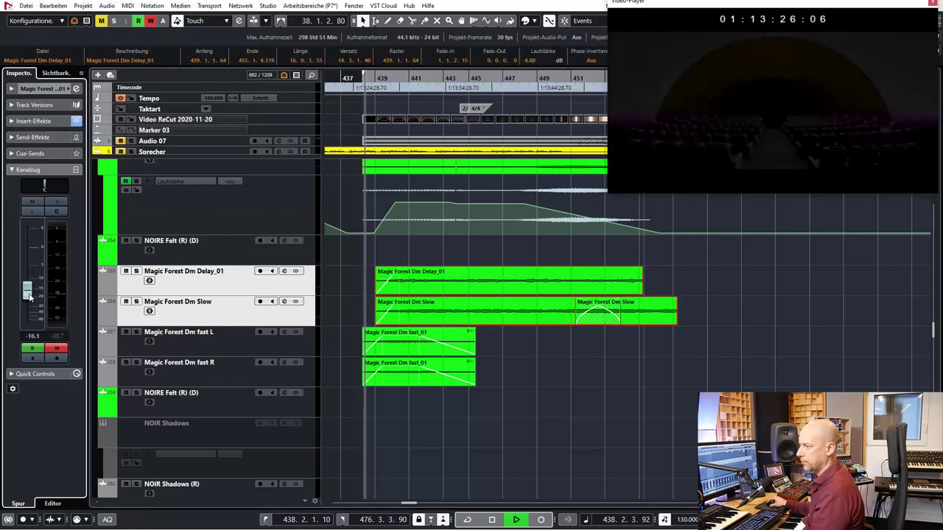
pyautogui.moveTo(27, 294); pyautogui.dragTo(35, 333)
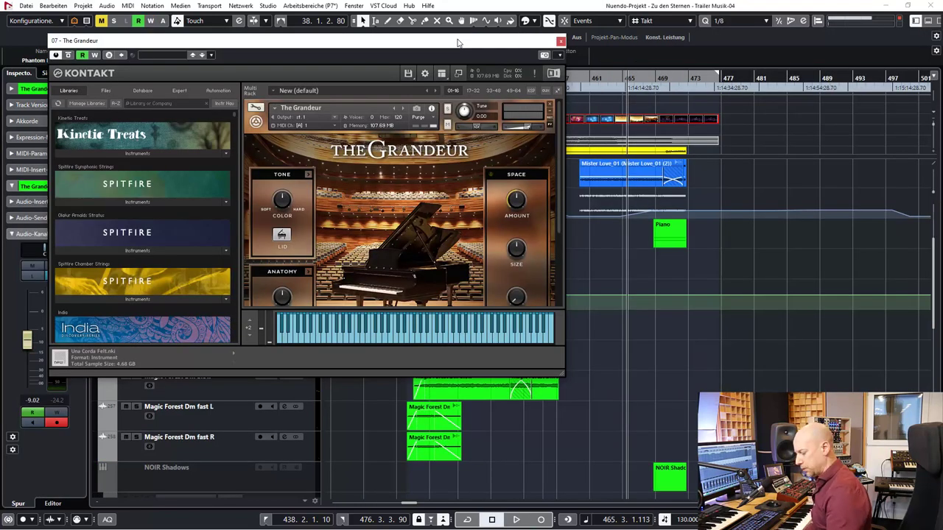
# Step: Close The Grandeur's instrument window, audition the Phantom Breeze sound in playback and close its instrument window
pyautogui.moveTo(457, 42); pyautogui.dragTo(430, 19)
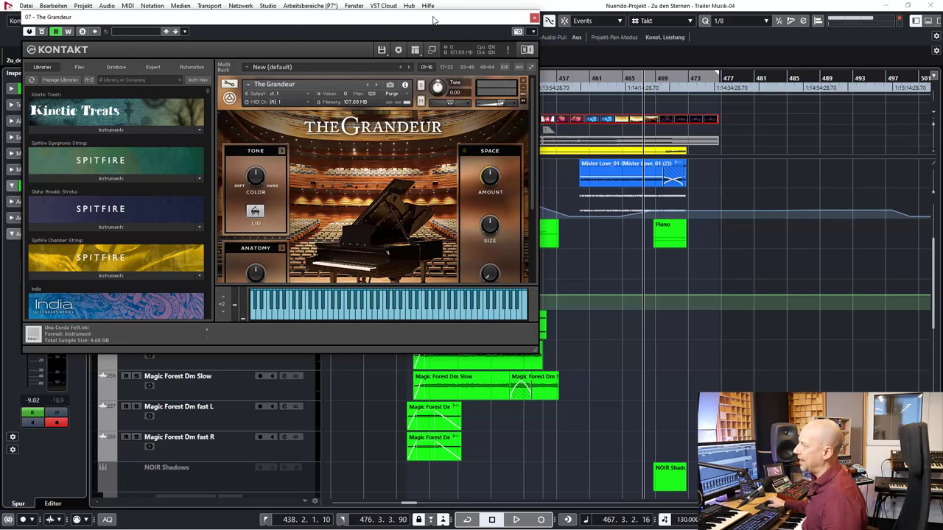
pyautogui.click(535, 17)
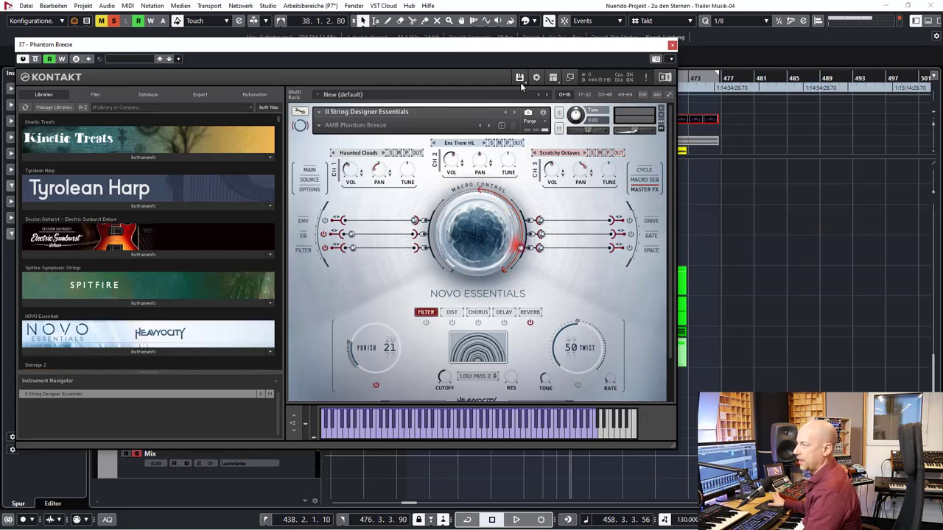
pyautogui.press('space')
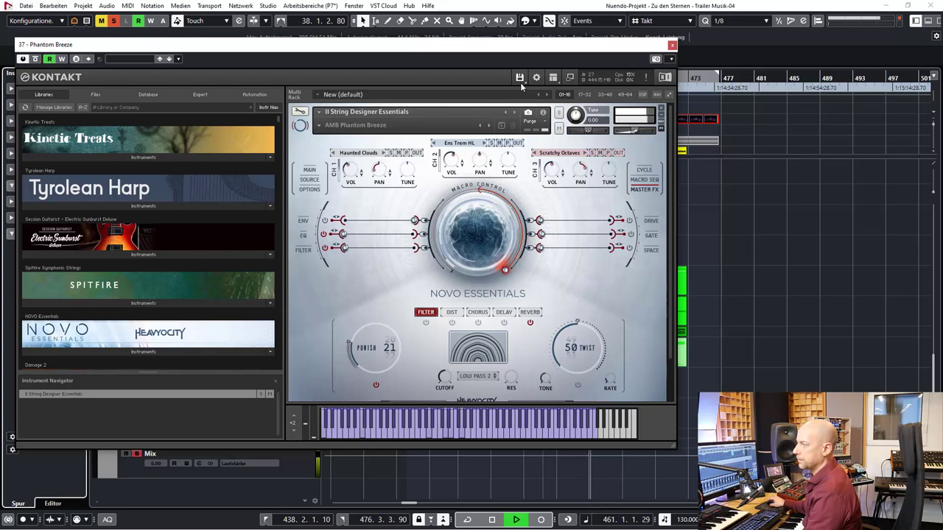
pyautogui.click(671, 46)
pyautogui.press('space')
# Step: Scrub the Phantom Breeze notes in the Key Editor against the video around the marker near bar 468
pyautogui.moveTo(544, 79); pyautogui.dragTo(646, 78)
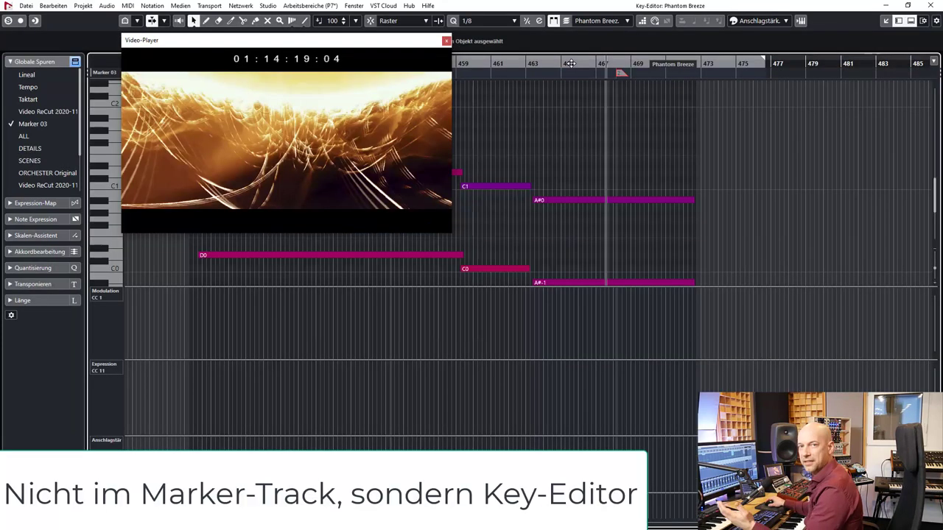
pyautogui.click(571, 63)
pyautogui.moveTo(570, 64); pyautogui.dragTo(605, 63)
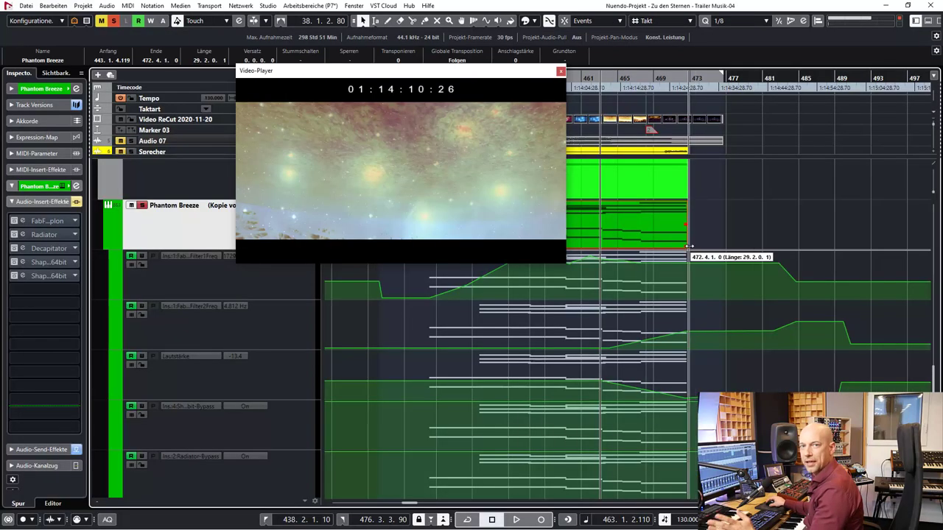
# Step: Lengthen the Phantom Breeze part to the end of the video and extend its last notes to the part's end
pyautogui.moveTo(688, 233); pyautogui.dragTo(718, 233)
pyautogui.doubleClick(683, 213)
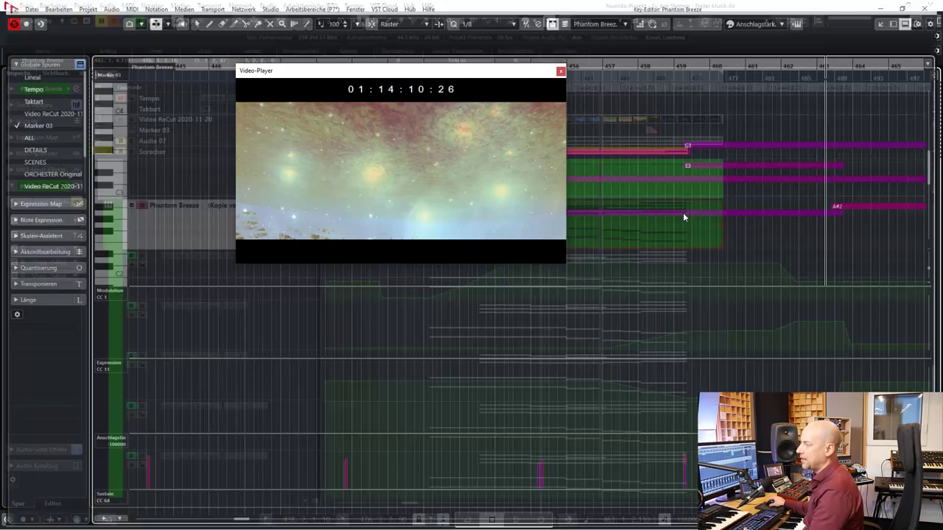
pyautogui.hscroll(5, 704, 184)
pyautogui.moveTo(524, 73); pyautogui.dragTo(338, 44)
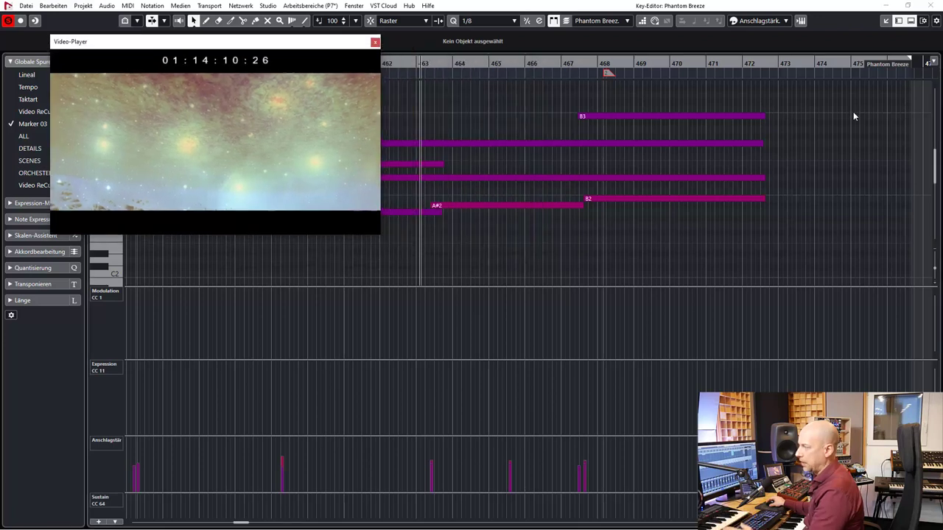
pyautogui.moveTo(795, 105); pyautogui.dragTo(738, 294)
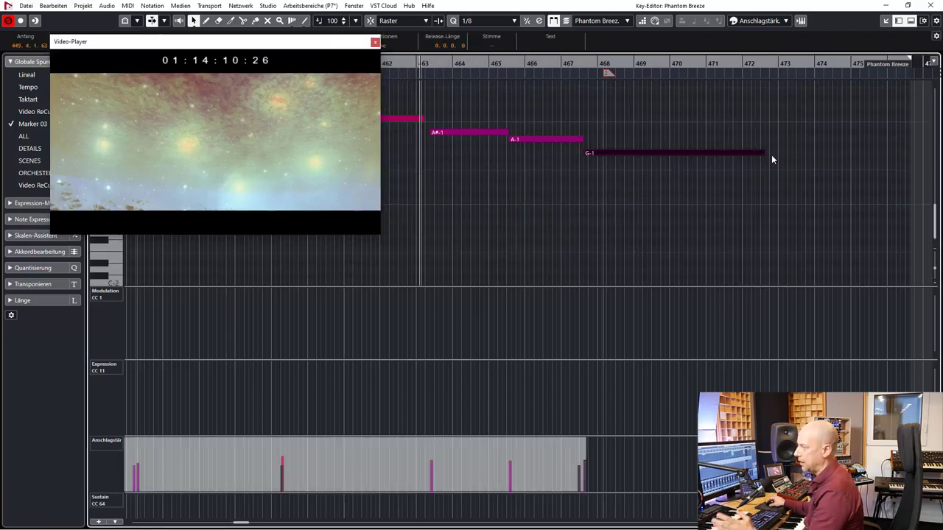
pyautogui.moveTo(763, 155); pyautogui.dragTo(904, 155)
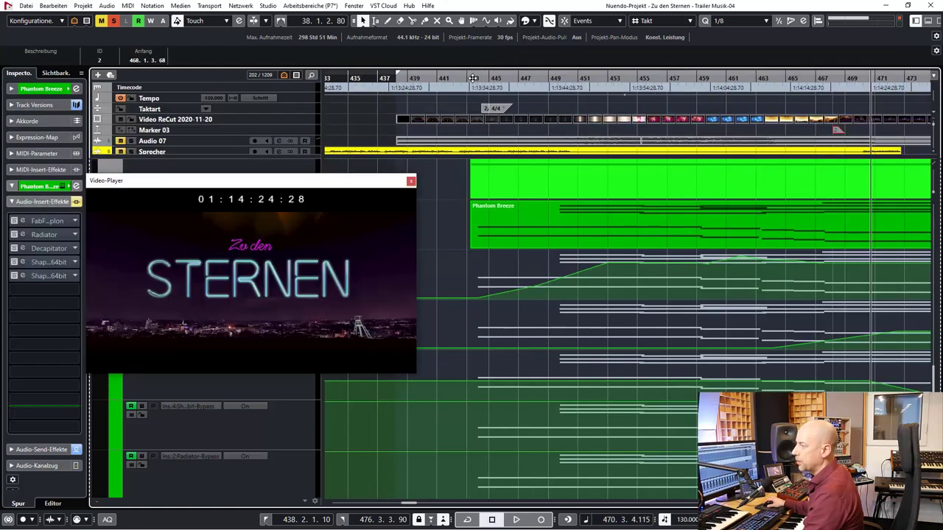
# Step: Add scene-change markers on Marker 03 at 443.3.4.107, 459.2.2.35, 463.2.2.105 and around bar 465
pyautogui.click(473, 78)
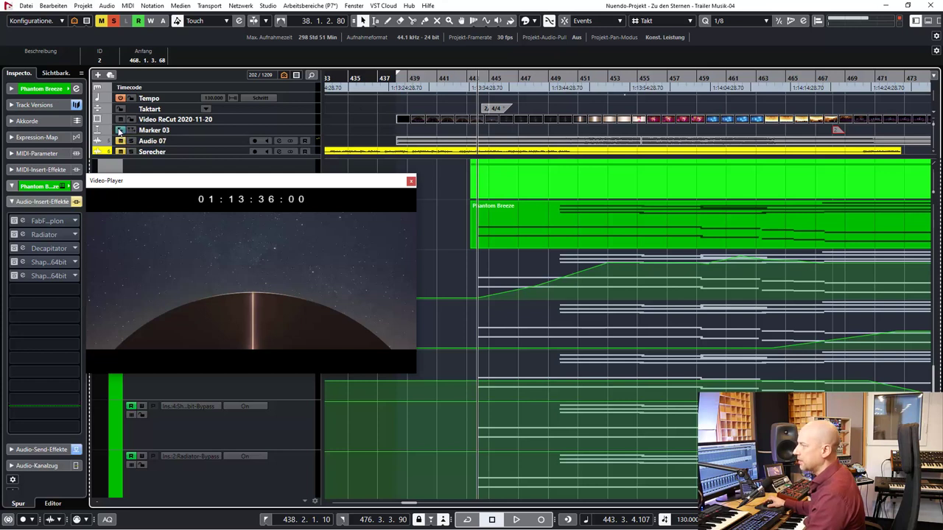
pyautogui.moveTo(677, 77); pyautogui.dragTo(700, 76)
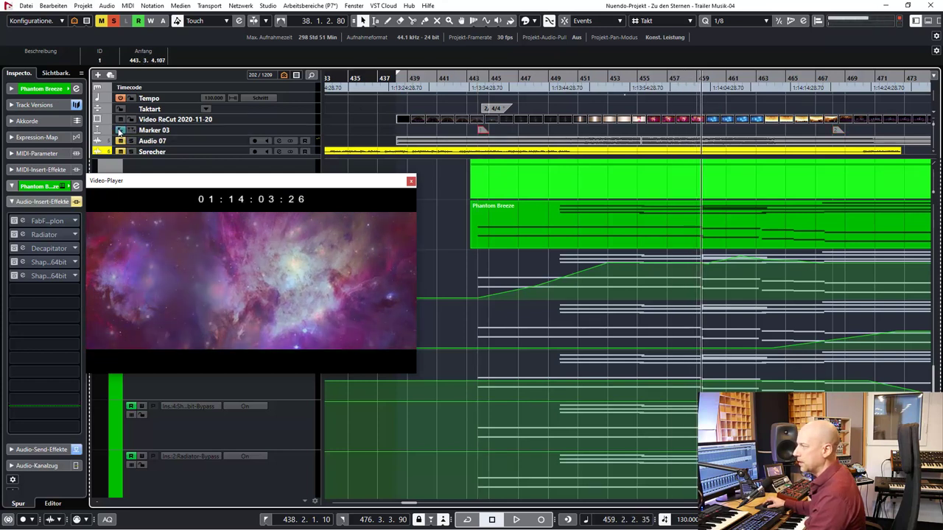
pyautogui.moveTo(743, 77); pyautogui.dragTo(758, 77)
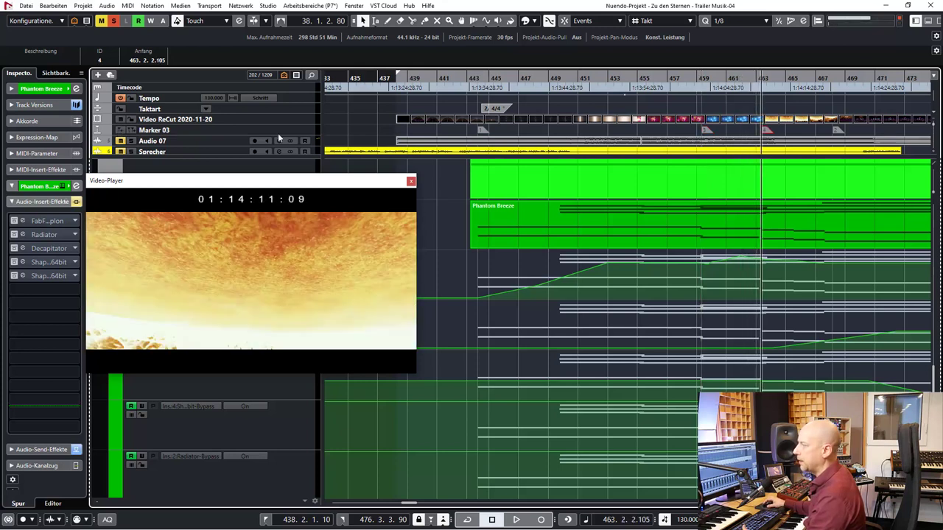
pyautogui.click(789, 78)
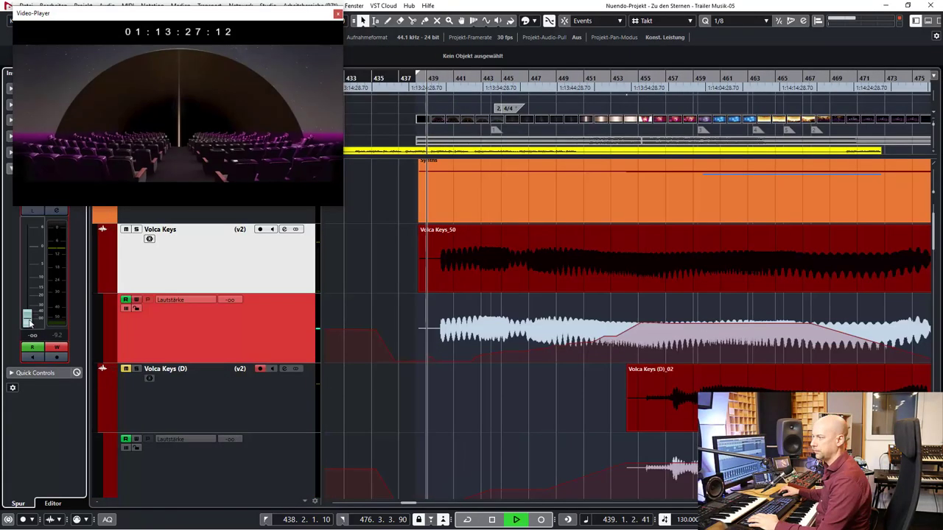
# Step: Write volume automation for Volca Keys, rising from silence to about -14.4 before fading, and rewrite Volca Keys (D)'s entry from near silence
pyautogui.moveTo(30, 323); pyautogui.dragTo(45, 302)
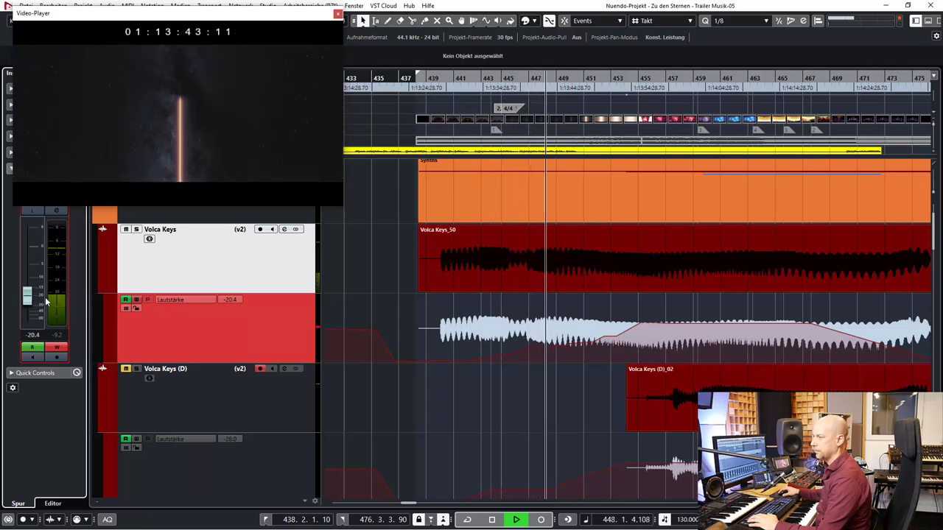
pyautogui.moveTo(45, 302)
pyautogui.mouseDown()
pyautogui.moveTo(63, 274)
pyautogui.moveTo(46, 287)
pyautogui.mouseUp()
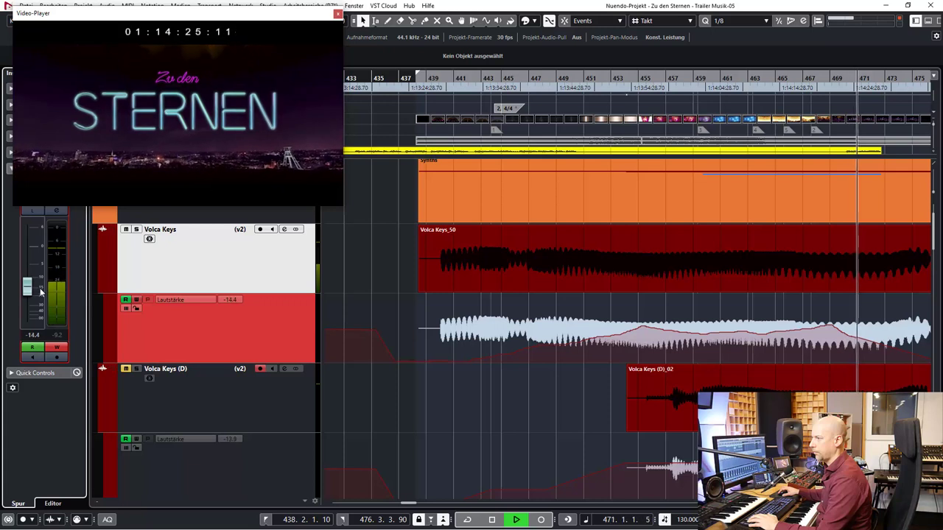
pyautogui.moveTo(41, 293); pyautogui.dragTo(31, 310)
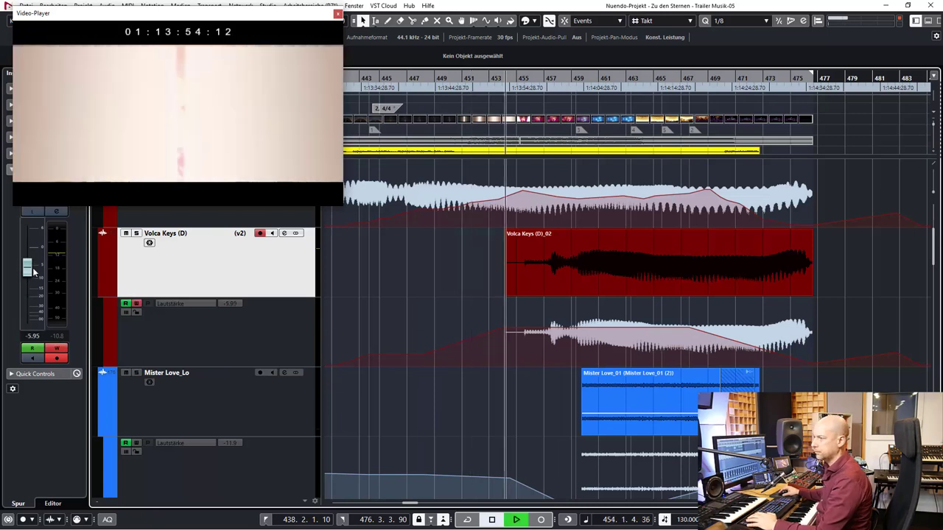
pyautogui.moveTo(32, 272); pyautogui.dragTo(25, 335)
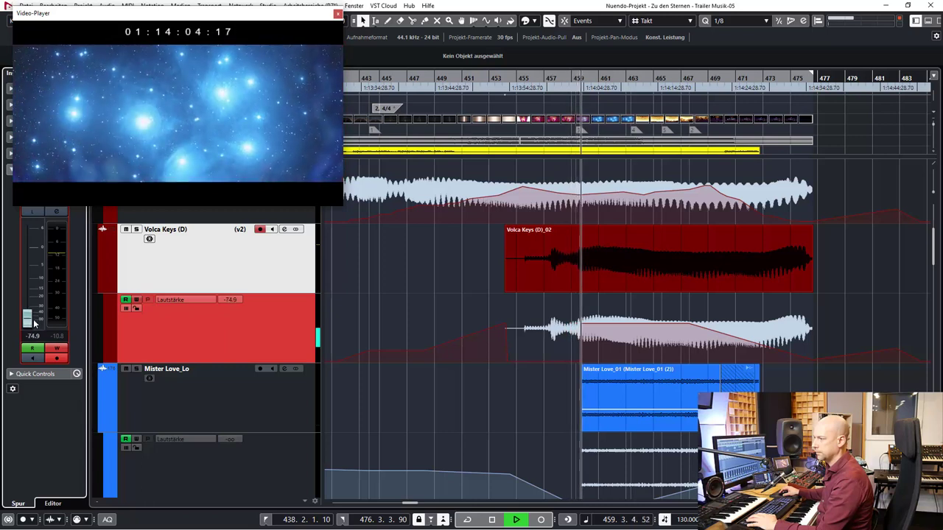
pyautogui.moveTo(33, 323)
pyautogui.mouseDown()
pyautogui.moveTo(65, 272)
pyautogui.moveTo(47, 313)
pyautogui.mouseUp()
# Step: Add the RoomWorks SE reverb as the first insert effect on the Volca Keys track
pyautogui.click(76, 143)
pyautogui.write('room')
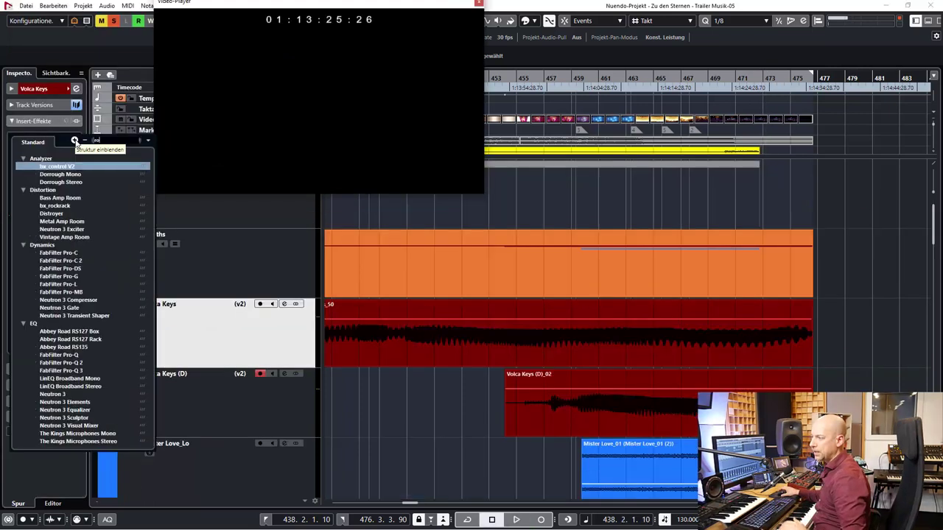
pyautogui.click(56, 346)
pyautogui.moveTo(148, 184); pyautogui.dragTo(104, 169)
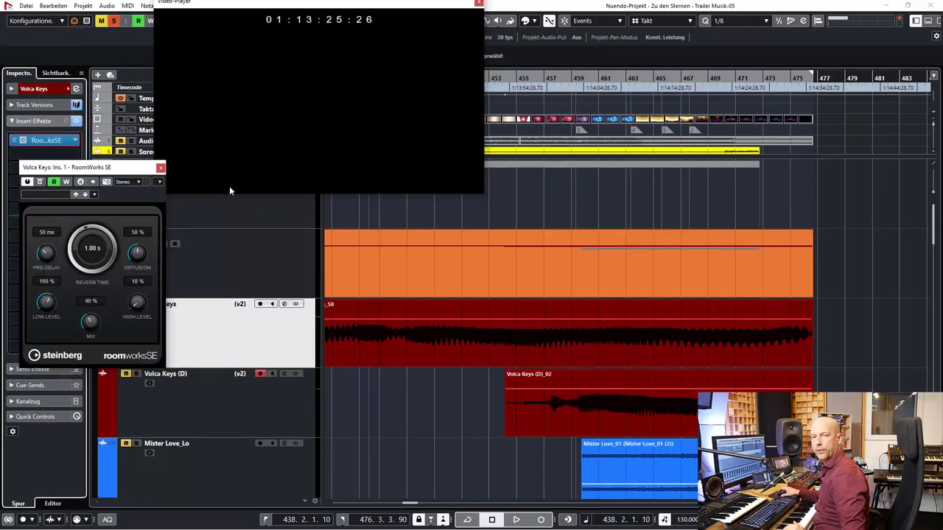
# Step: While playing Volca Keys, set the RoomWorks SE mix to 32% and the reverb time to 1.18 s
pyautogui.press('space')
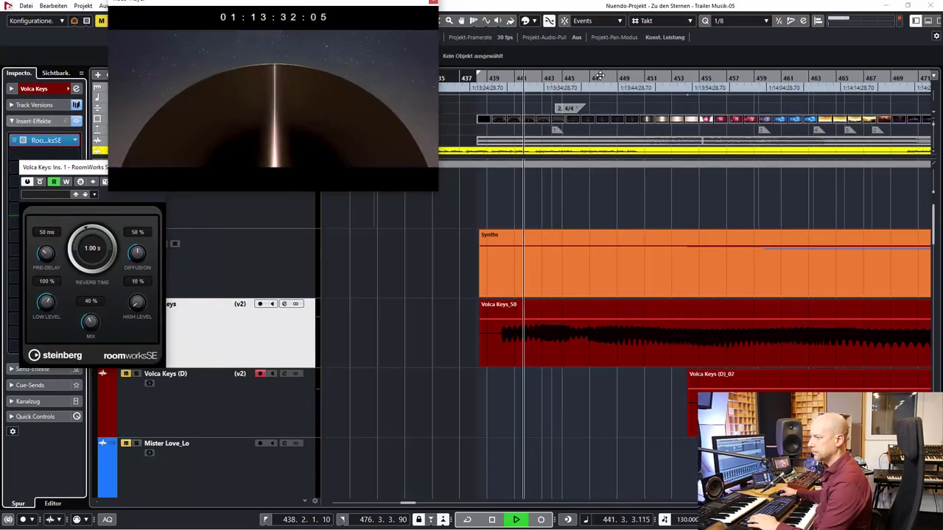
pyautogui.click(599, 76)
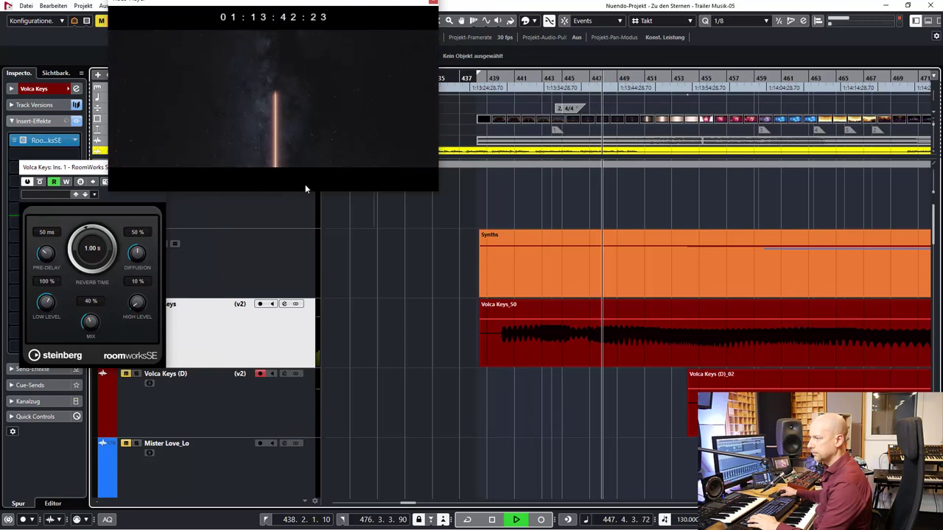
pyautogui.moveTo(92, 322); pyautogui.dragTo(104, 282)
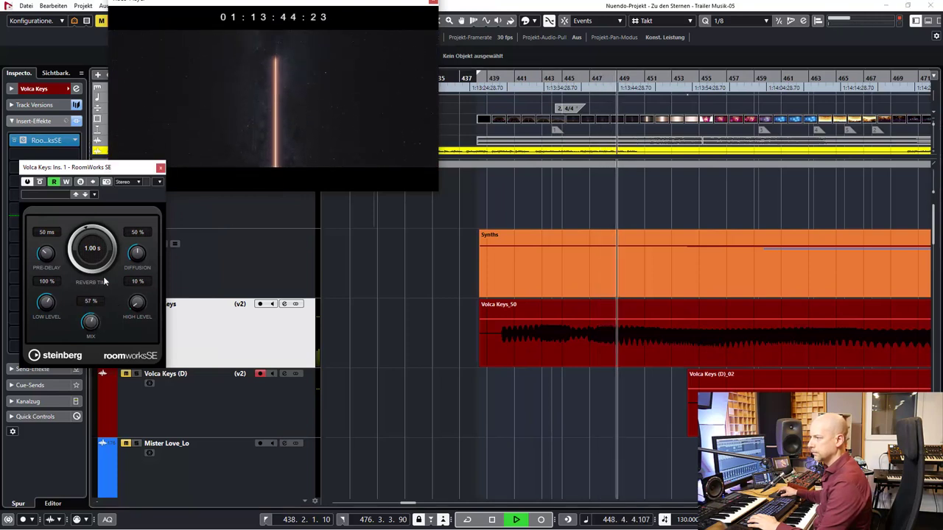
pyautogui.moveTo(104, 242); pyautogui.dragTo(95, 221)
pyautogui.moveTo(80, 294); pyautogui.dragTo(81, 339)
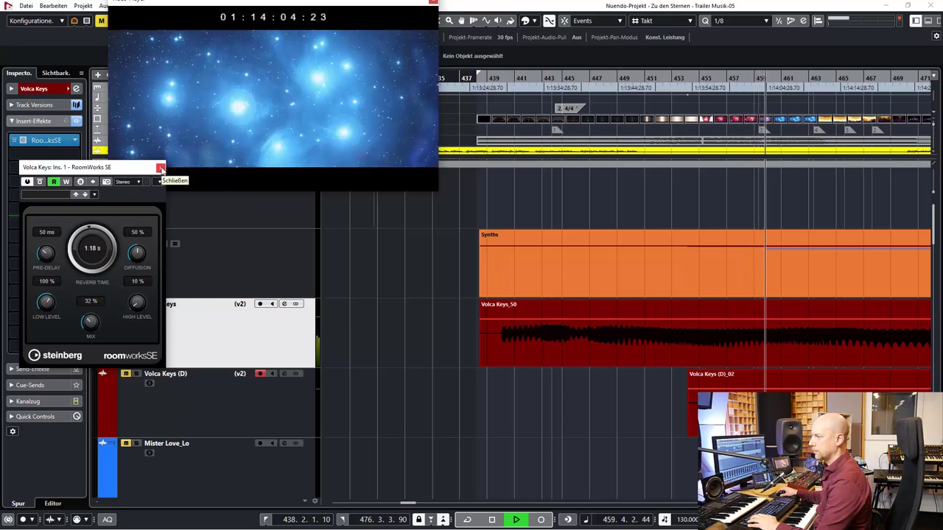
pyautogui.press('space')
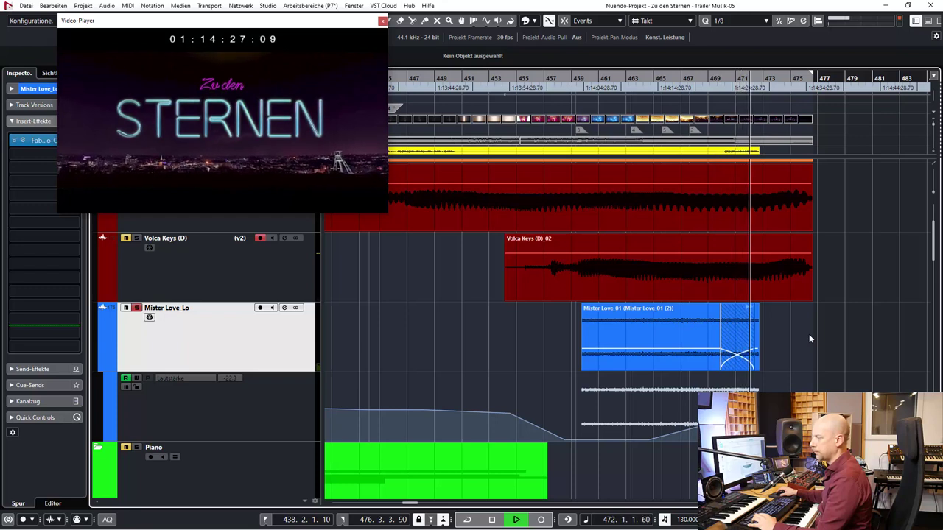
# Step: Set the Mister Love_01 event's volume to 7.10 dB, remove the crossfaded end piece and extend the event to about bar 476
pyautogui.press('space')
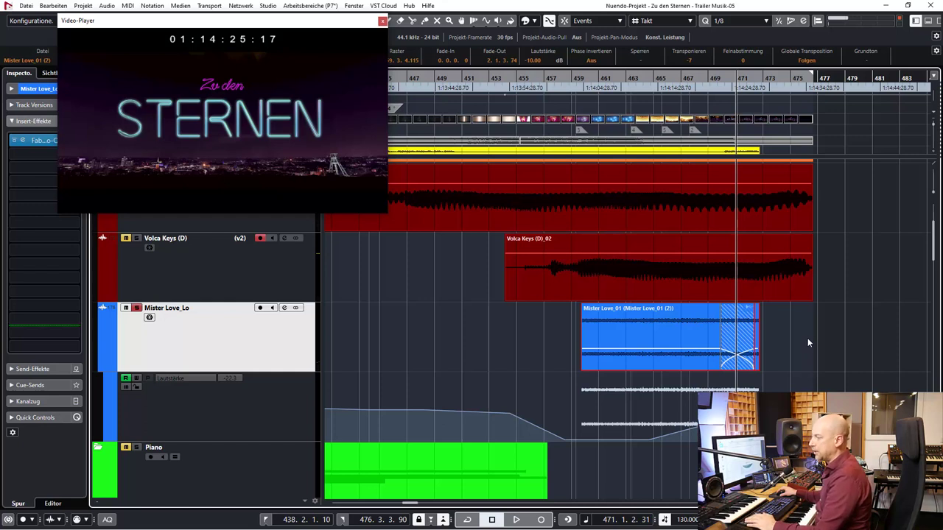
pyautogui.press('space')
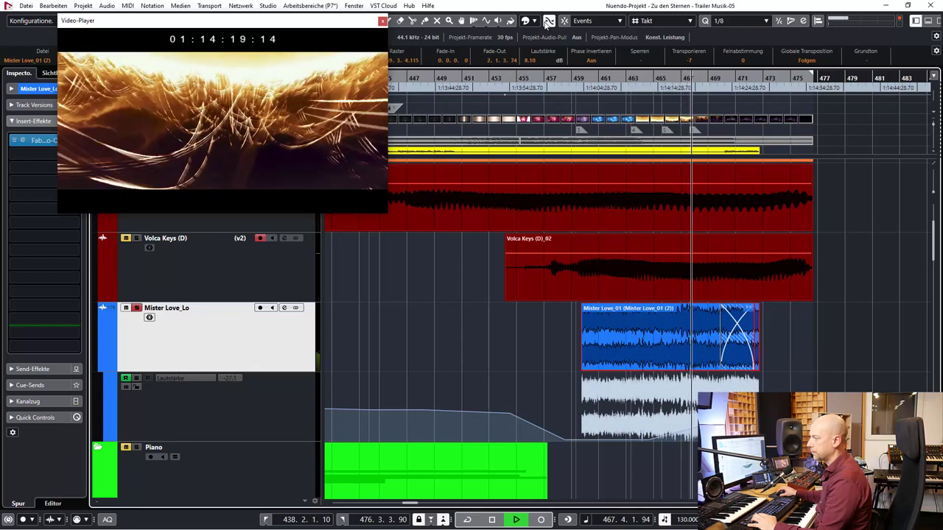
pyautogui.click(728, 264)
pyautogui.click(745, 357)
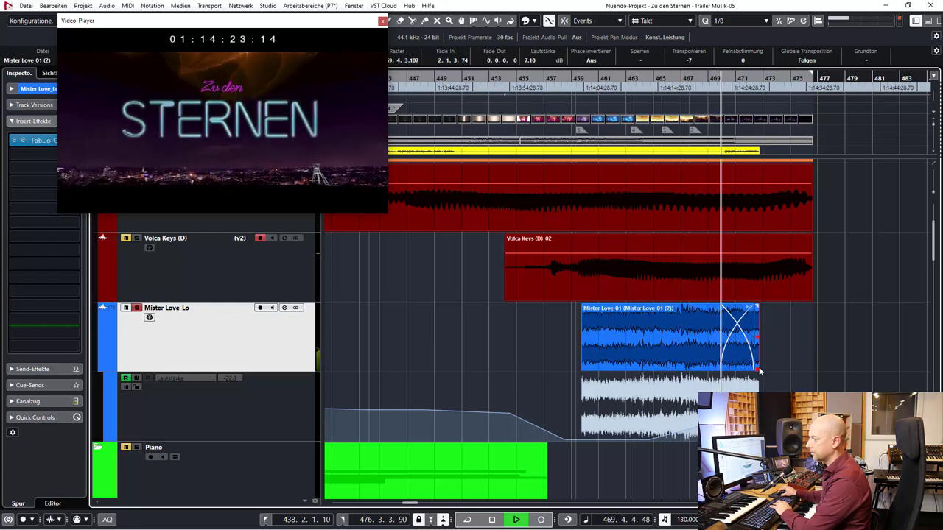
pyautogui.moveTo(757, 368); pyautogui.dragTo(810, 368)
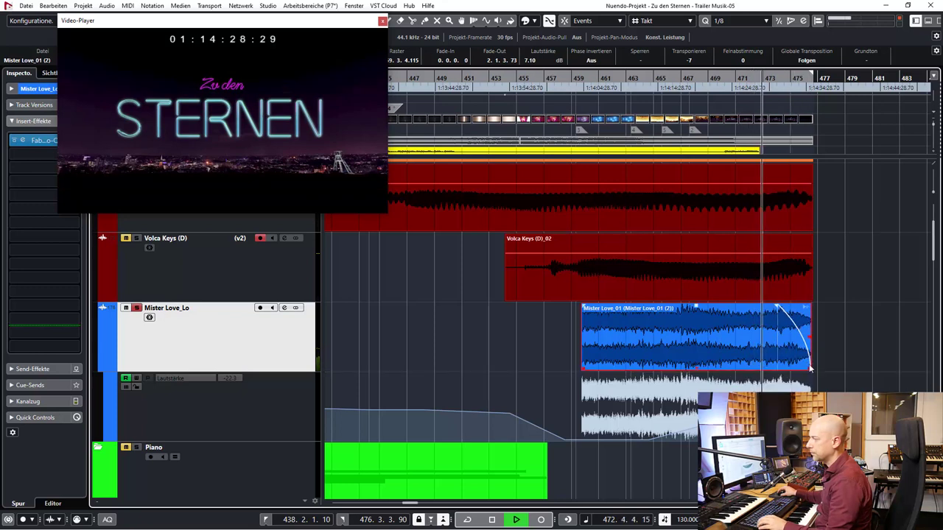
pyautogui.press('space')
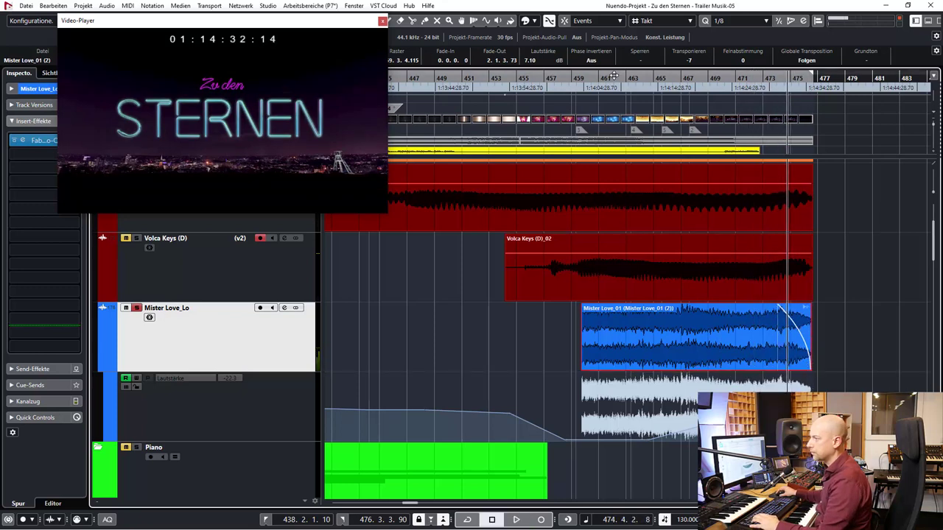
# Step: Transpose the Mister Love_01 event by -10 and play it from about bar 465
pyautogui.click(695, 61)
pyautogui.write('-10')
pyautogui.press('Return')
pyautogui.click(661, 78)
pyautogui.press('space')
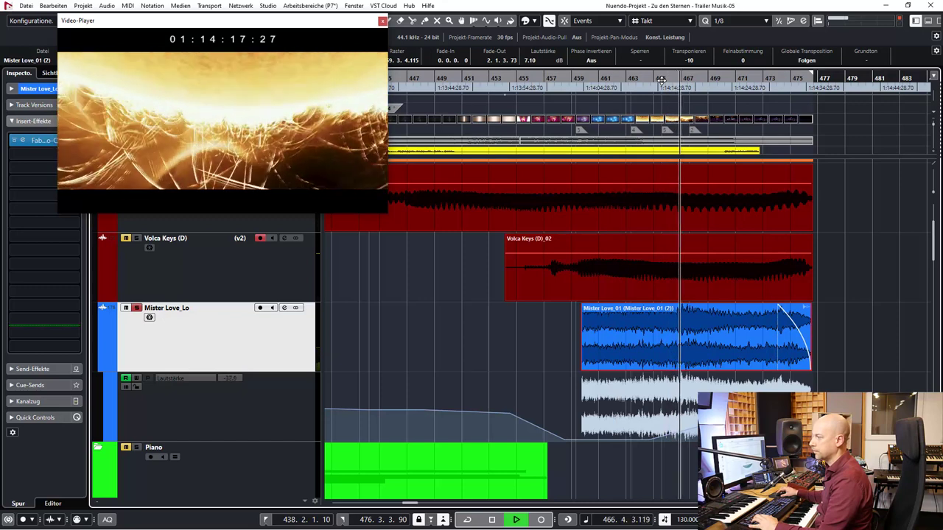
# Step: Raise the Mister Love_Lo volume automation around bar 468 while listening to the full mix
pyautogui.click(400, 343)
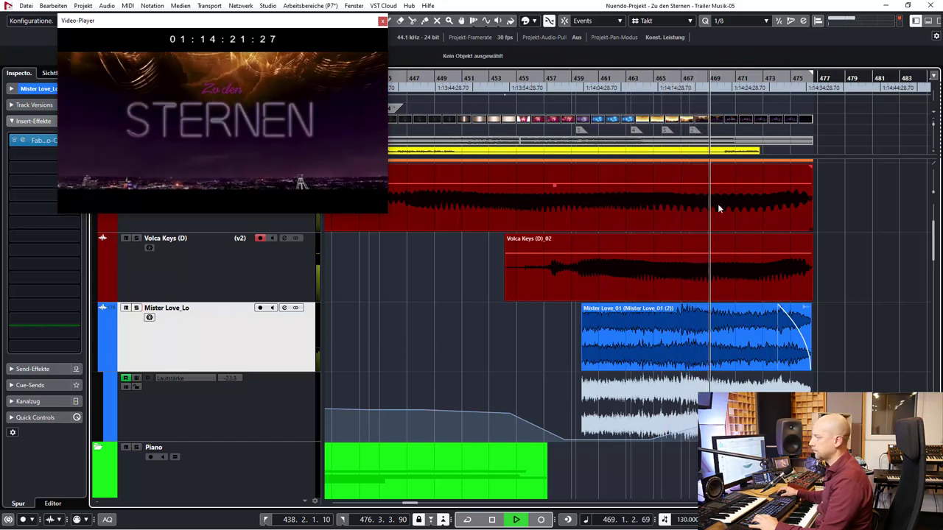
pyautogui.click(645, 339)
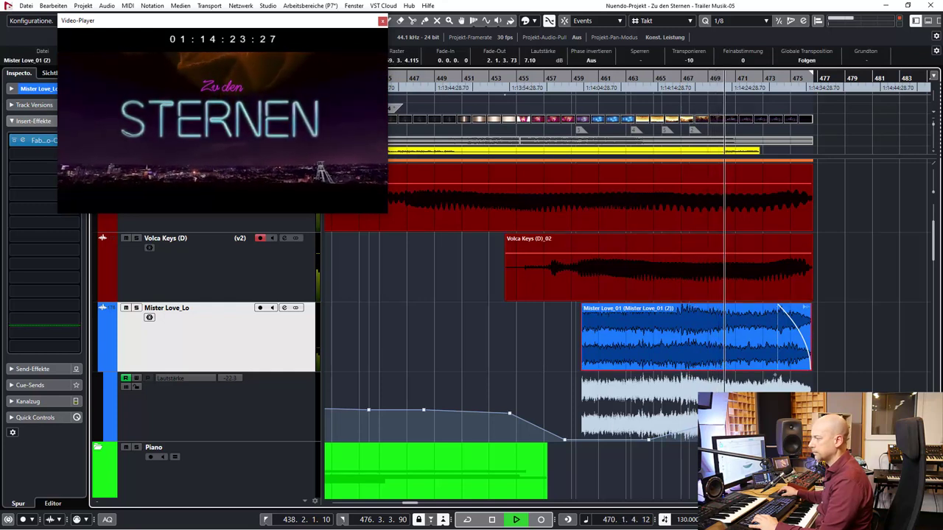
pyautogui.moveTo(705, 425); pyautogui.dragTo(708, 411)
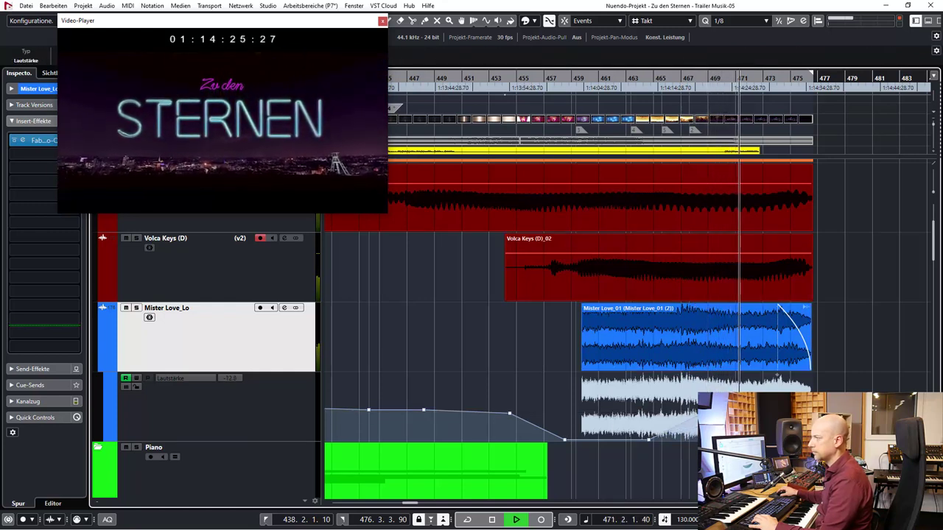
# Step: Play the full mix from about bar 467 to the end and select the Mister Love_01 event
pyautogui.click(661, 78)
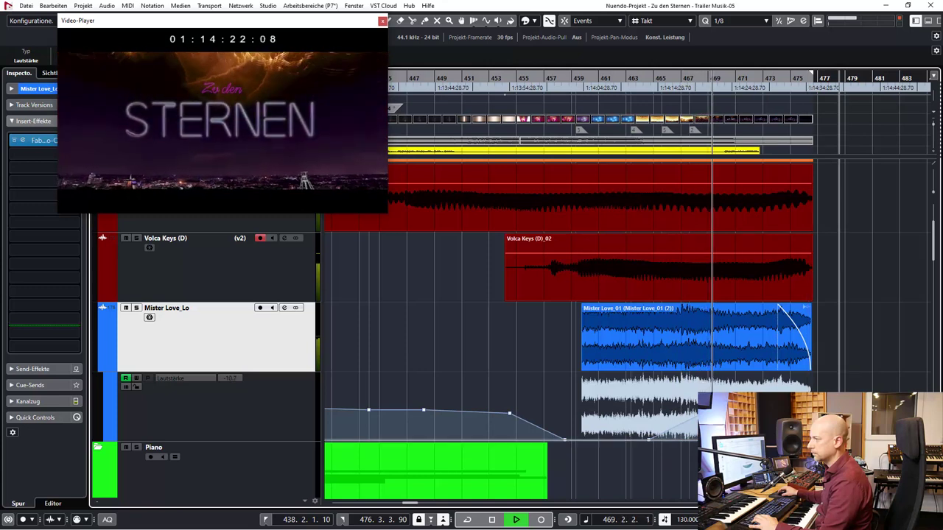
pyautogui.click(733, 335)
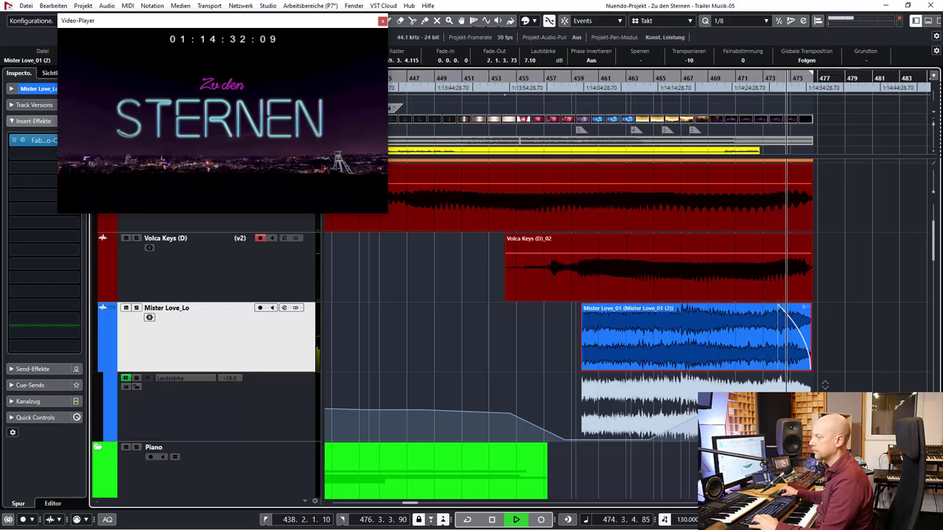
pyautogui.click(823, 374)
pyautogui.press('space')
# Step: Duplicate the Mister Love_Lo track and select the Mister Love_01 event on the copy
pyautogui.rightClick(248, 332)
pyautogui.click(846, 254)
pyautogui.scroll(-3, 834, 276)
pyautogui.click(774, 335)
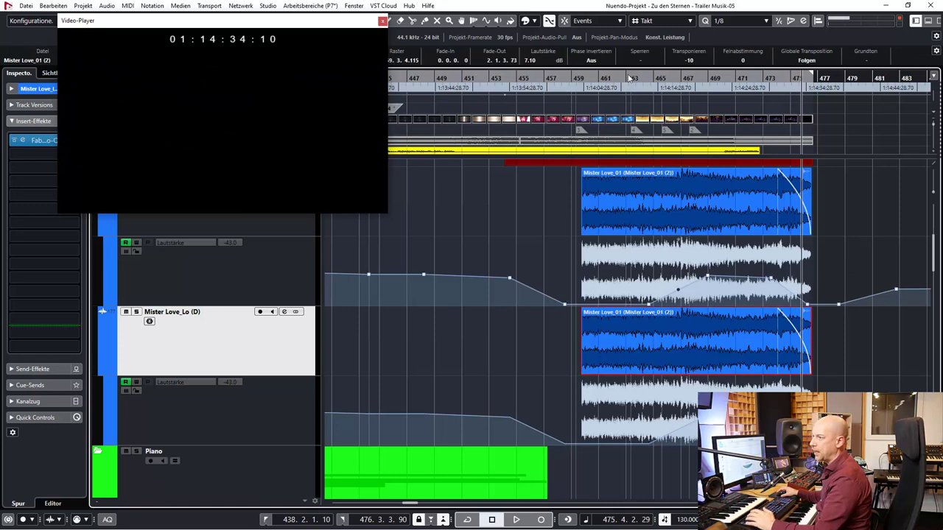
# Step: Transpose the duplicated Mister Love_01 event by 14, audition it with Crystallizer and select its volume automation points between about bars 466 and 476
pyautogui.click(691, 76)
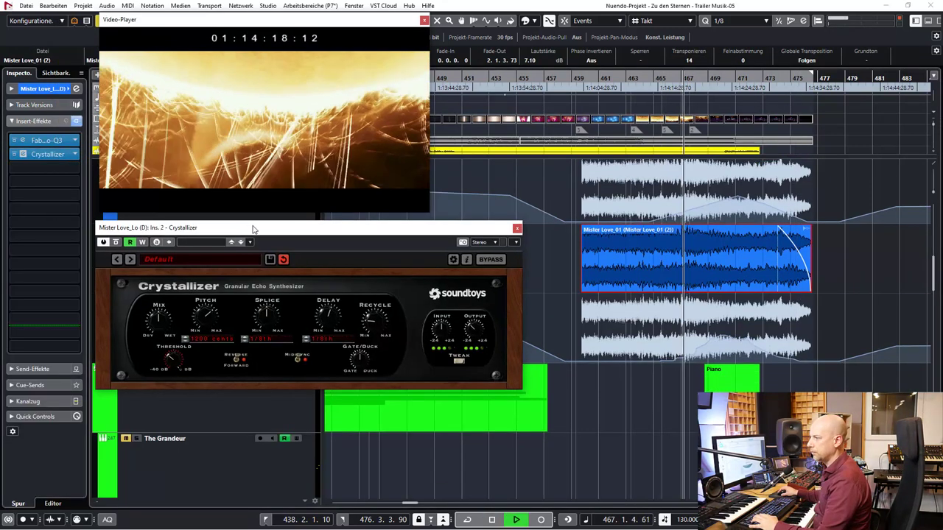
pyautogui.moveTo(255, 226); pyautogui.dragTo(263, 221)
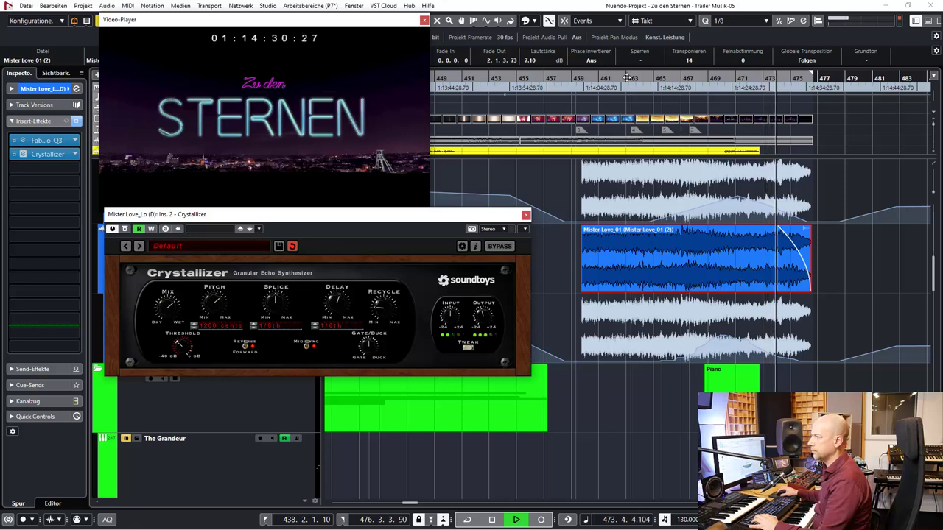
pyautogui.press('space')
pyautogui.press('space')
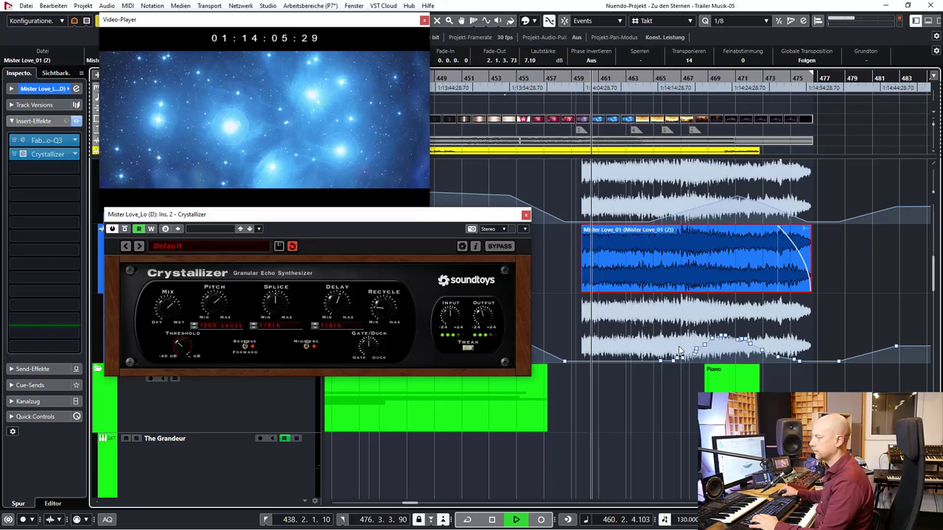
pyautogui.moveTo(665, 322); pyautogui.dragTo(809, 360)
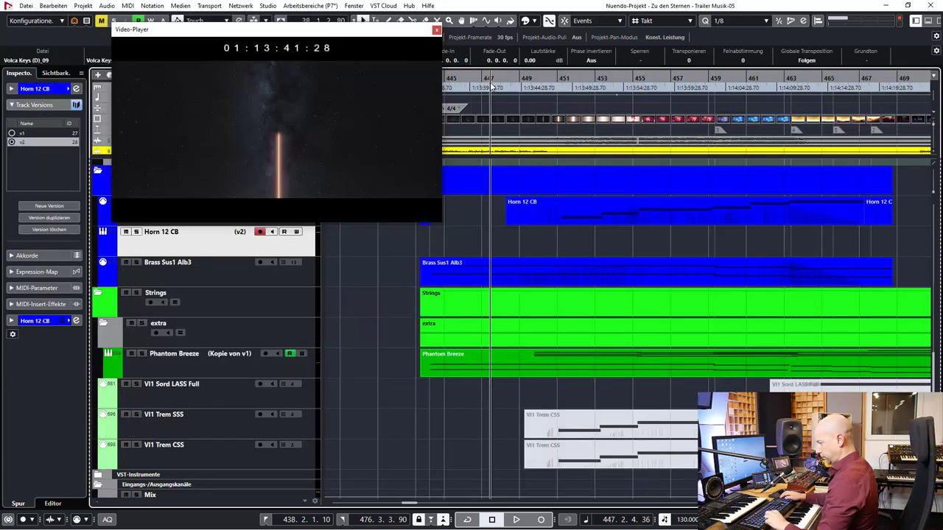
# Step: Record a Horn 12 CB take from about bar 447 and a VI1 Trem SSS and CSS take from about bar 449
pyautogui.press('KP_Multiply')
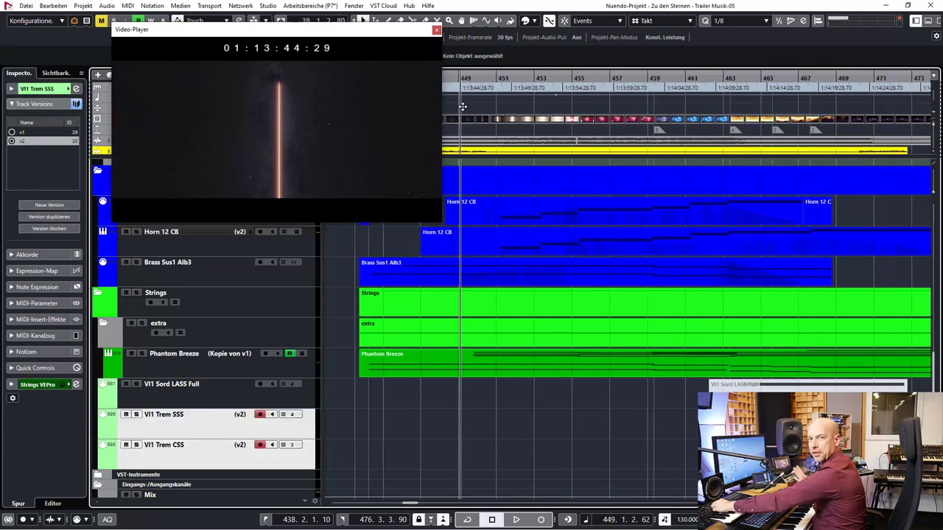
pyautogui.click(458, 80)
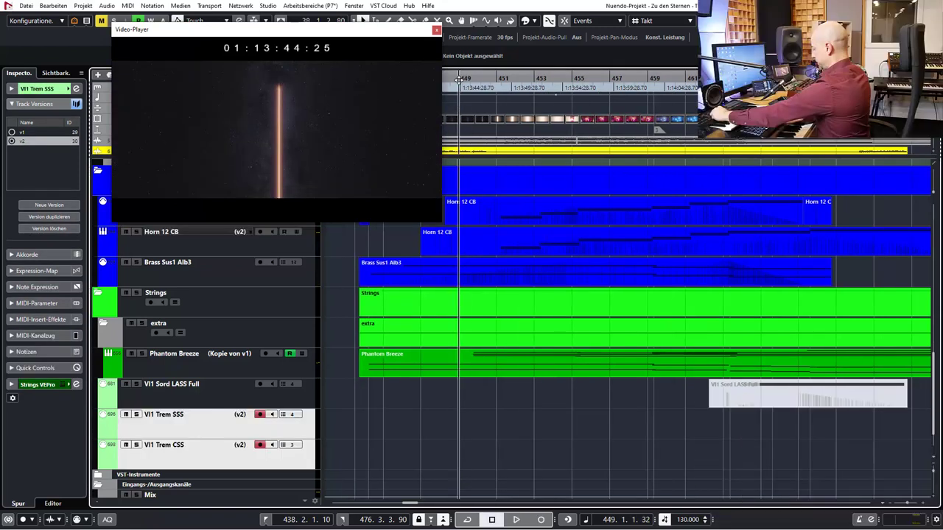
pyautogui.press('KP_Multiply')
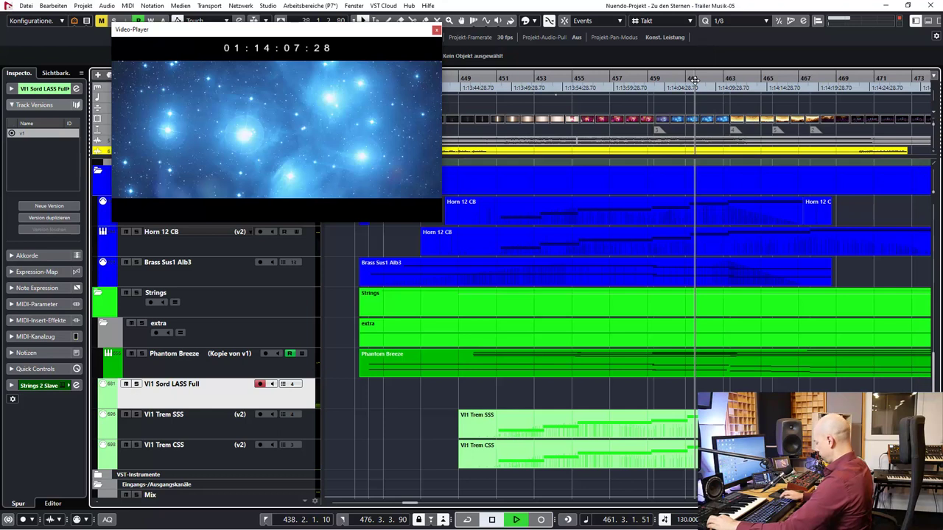
# Step: Record VI1 Sord LASS Full from about bar 461 and a new Brass Sus1 Alb3 version from about bar 441
pyautogui.press('KP_Multiply')
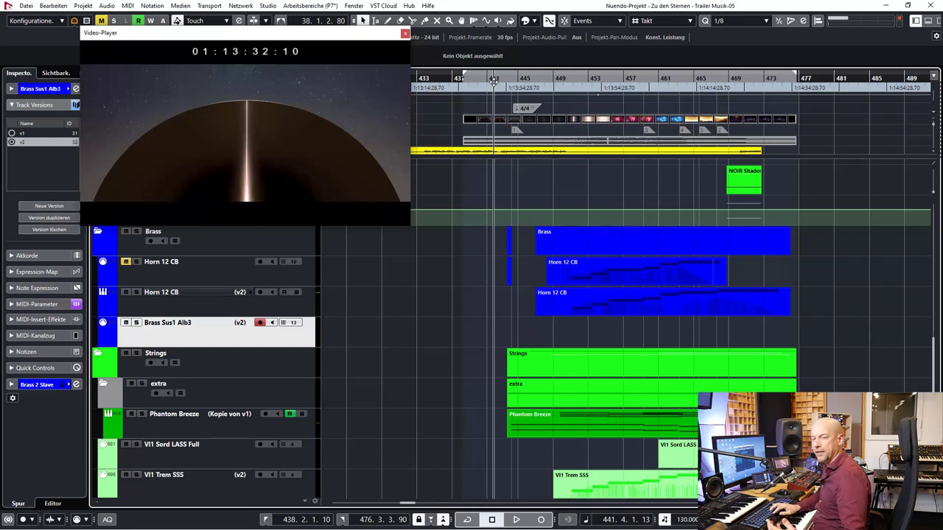
pyautogui.press('space')
pyautogui.press('KP_Multiply')
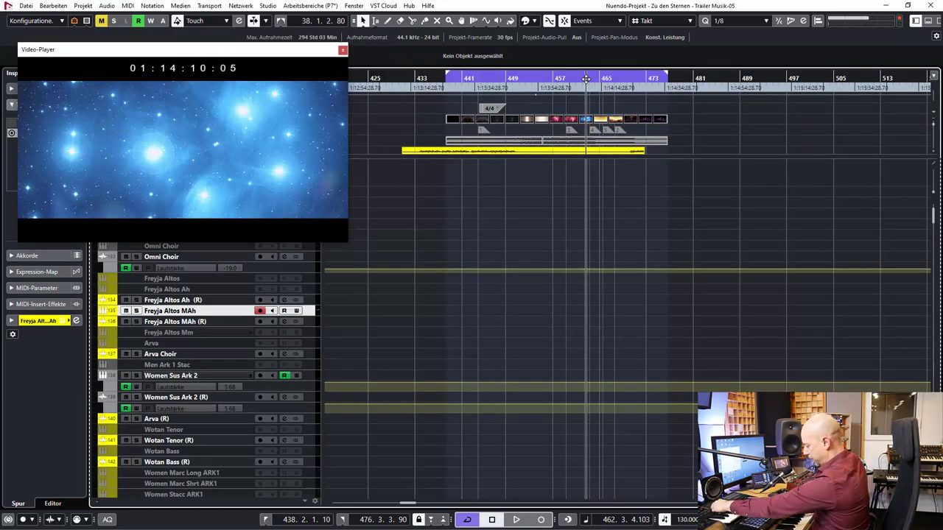
# Step: Record a Freyja Altos MAh take starting at about bar 461
pyautogui.click(579, 78)
pyautogui.press('KP_Multiply')
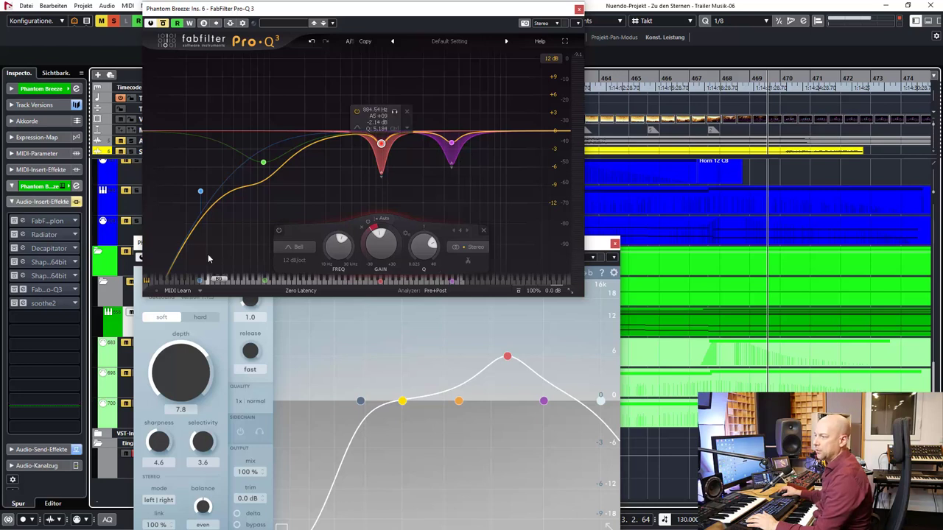
# Step: Compare Phantom Breeze with and without its FabFilter Pro-Q 3 and soothe2 inserts, playing from about bars 464 to 465
pyautogui.click(205, 333)
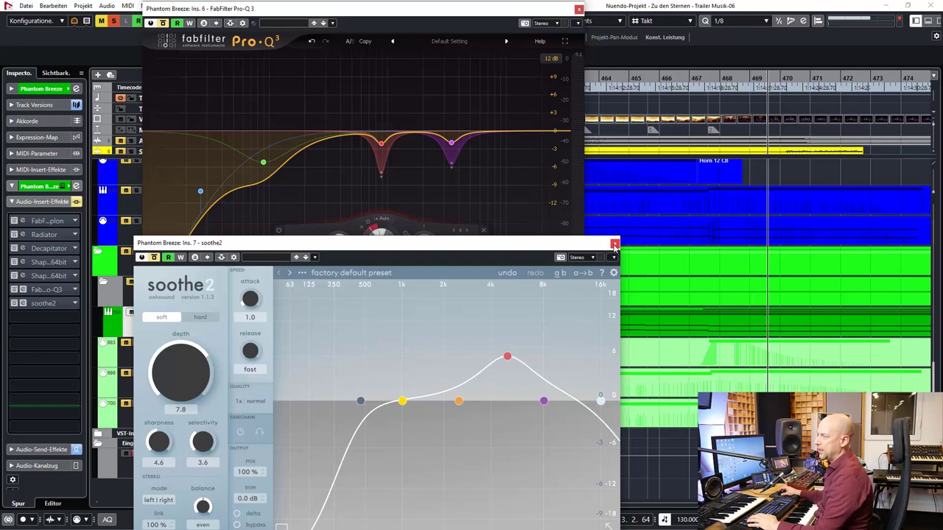
pyautogui.click(637, 86)
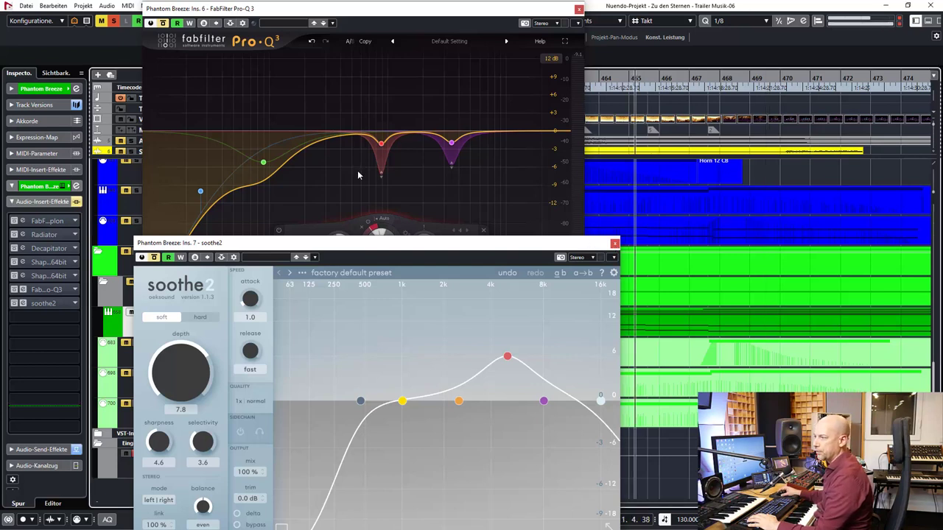
pyautogui.click(75, 202)
pyautogui.press('space')
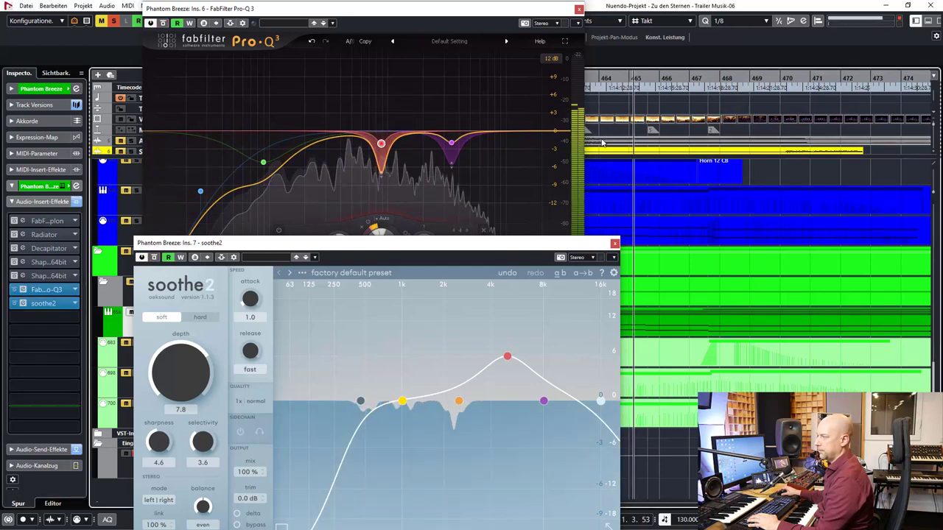
pyautogui.click(77, 202)
pyautogui.click(598, 79)
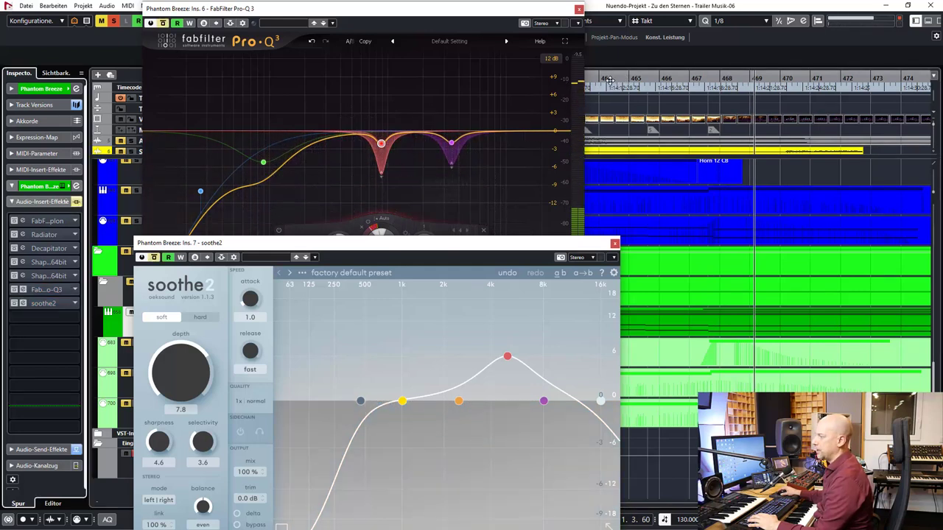
pyautogui.click(75, 202)
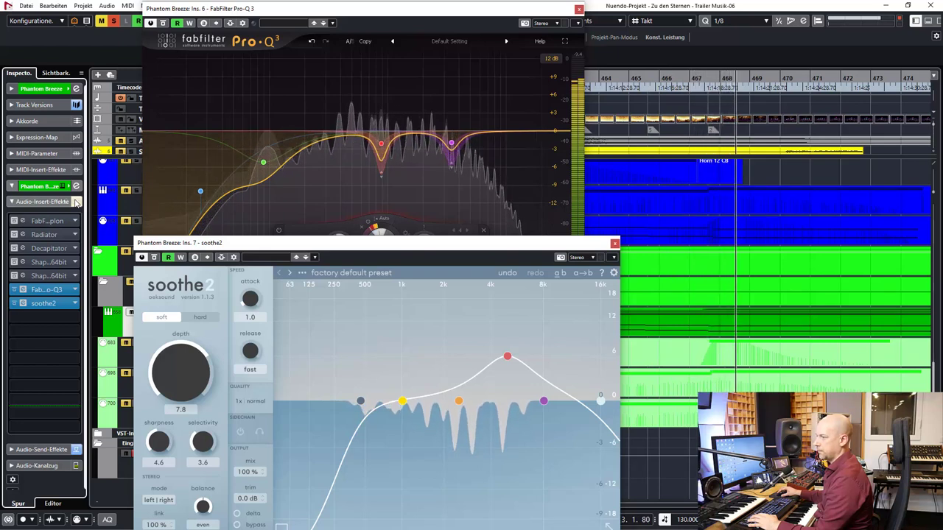
pyautogui.click(76, 203)
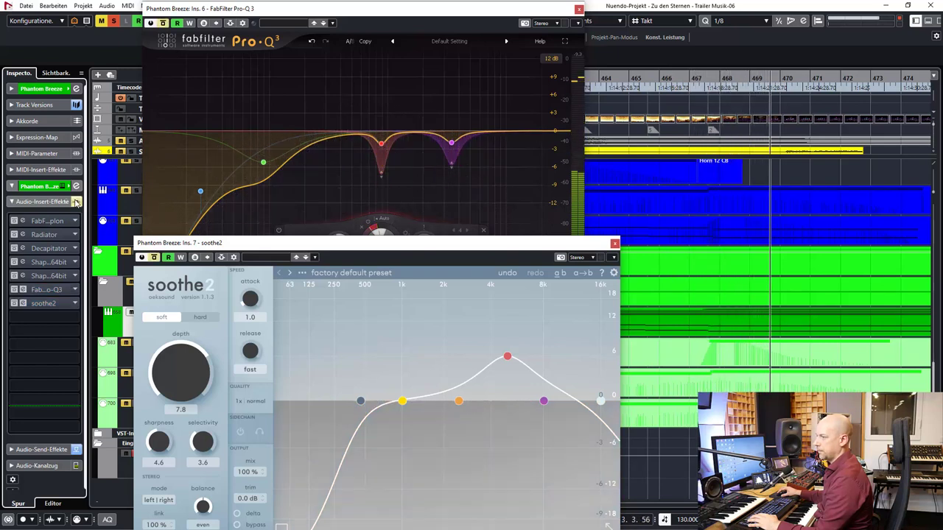
pyautogui.click(76, 203)
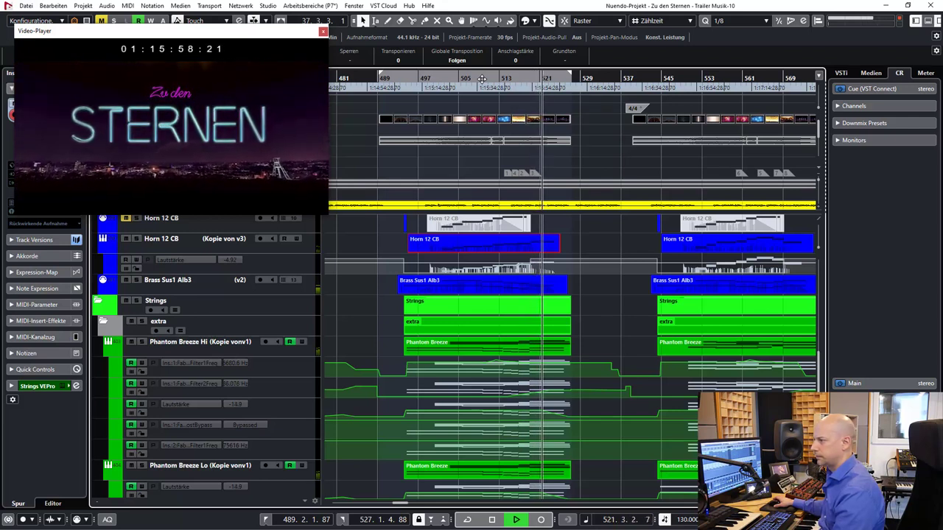
# Step: Play the revised trailer music from about bar 511 through the title scene and stop playback
pyautogui.press('space')
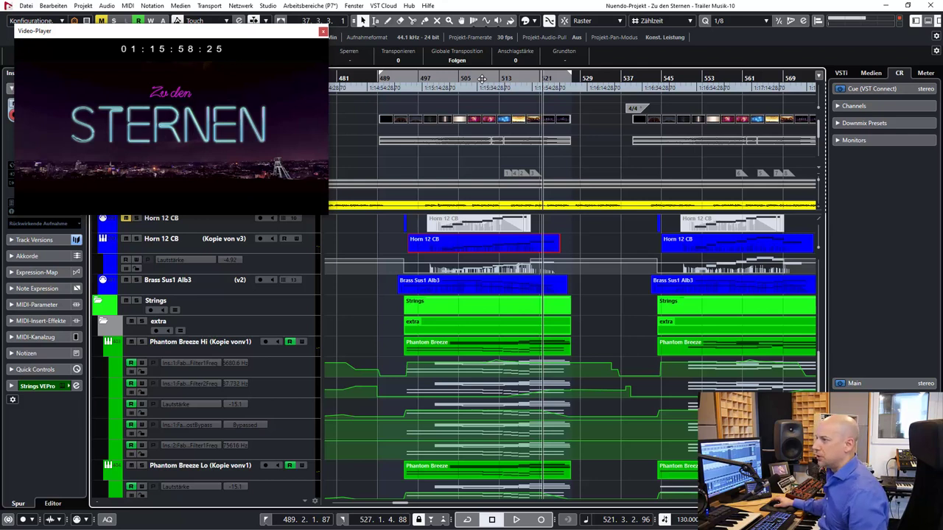
pyautogui.click(482, 79)
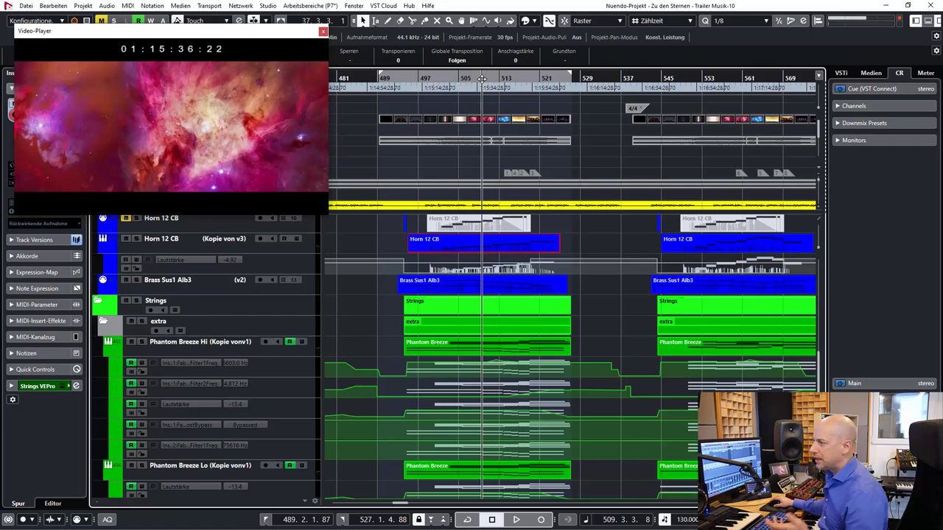
pyautogui.click(495, 79)
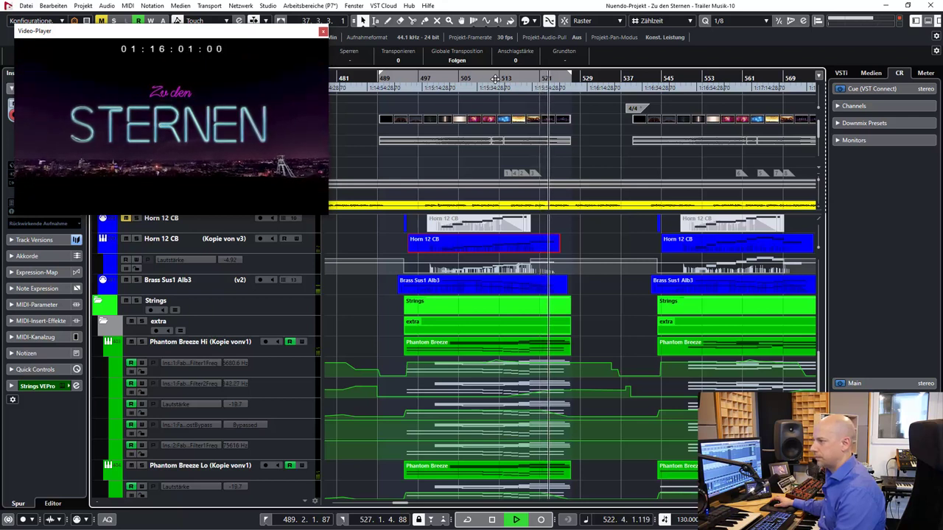
pyautogui.press('space')
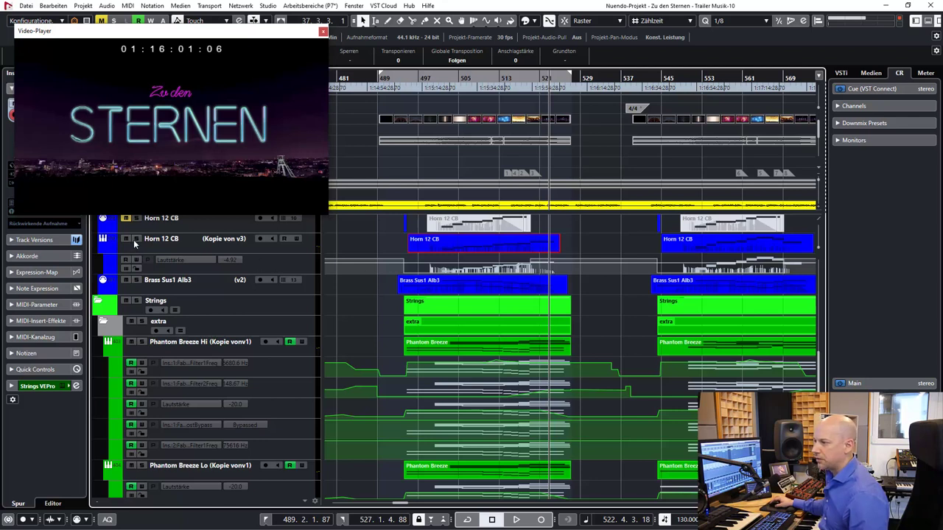
# Step: Solo the Horn 12 CB (Kopie von v3) track and open its event in the Key Editor with playback set to about bar 499
pyautogui.scroll(-5, 135, 243)
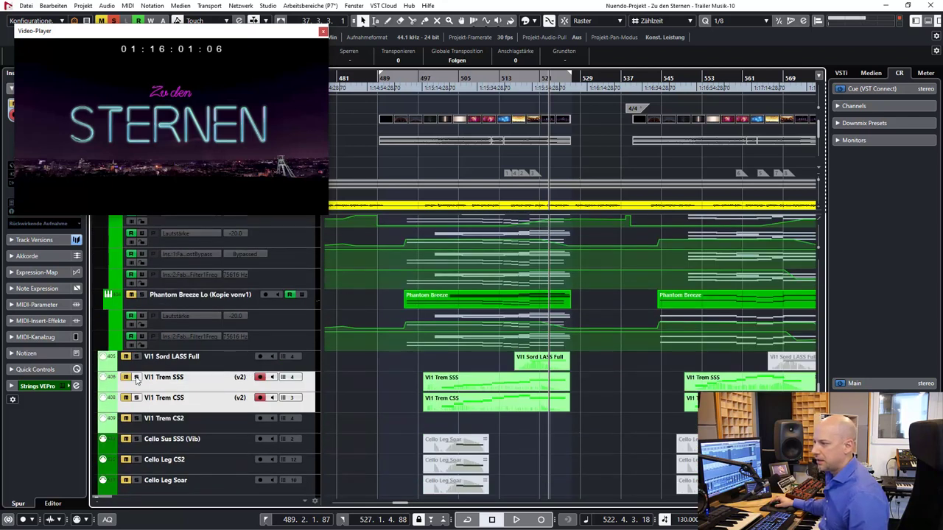
pyautogui.scroll(5, 404, 401)
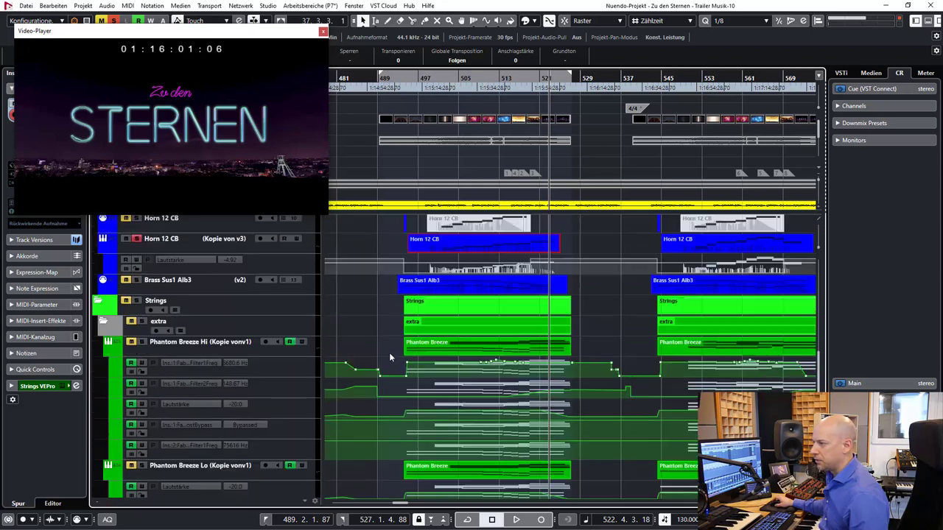
pyautogui.click(428, 80)
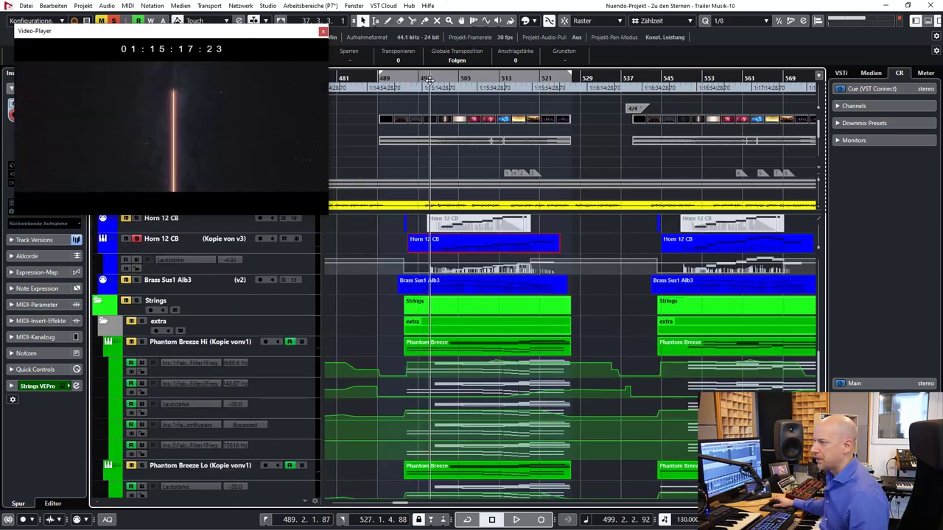
pyautogui.doubleClick(453, 233)
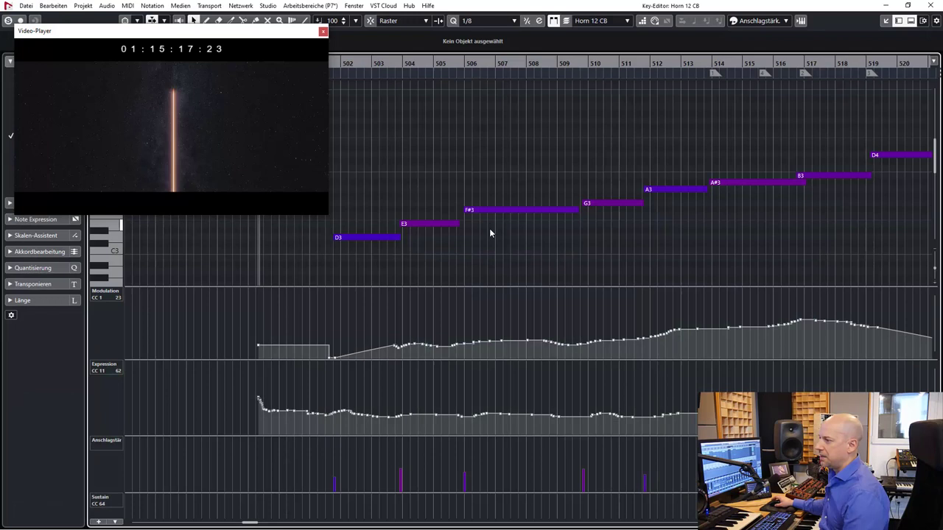
# Step: Review the soloed horn's notes with their modulation and expression curves through the end, and close the Key Editor
pyautogui.hscroll(3, 498, 250)
pyautogui.hscroll(-3, 499, 250)
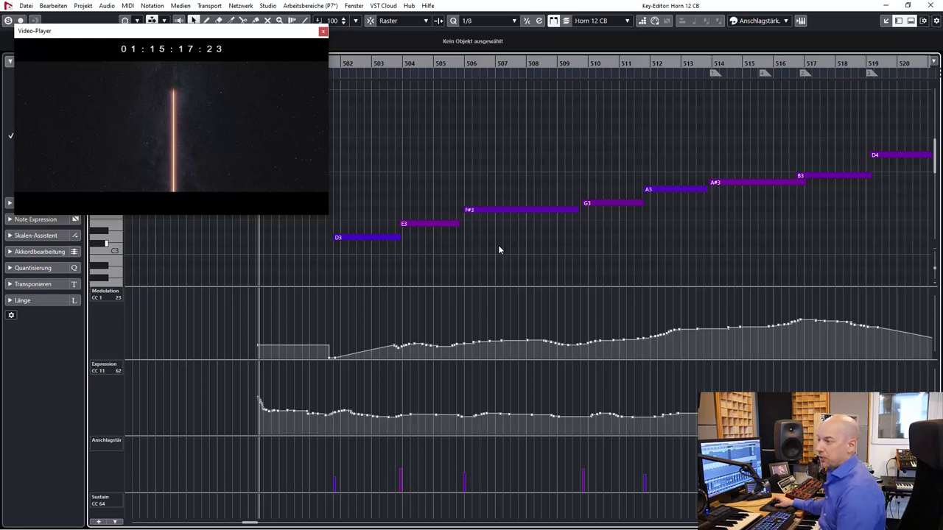
pyautogui.hscroll(1, 499, 250)
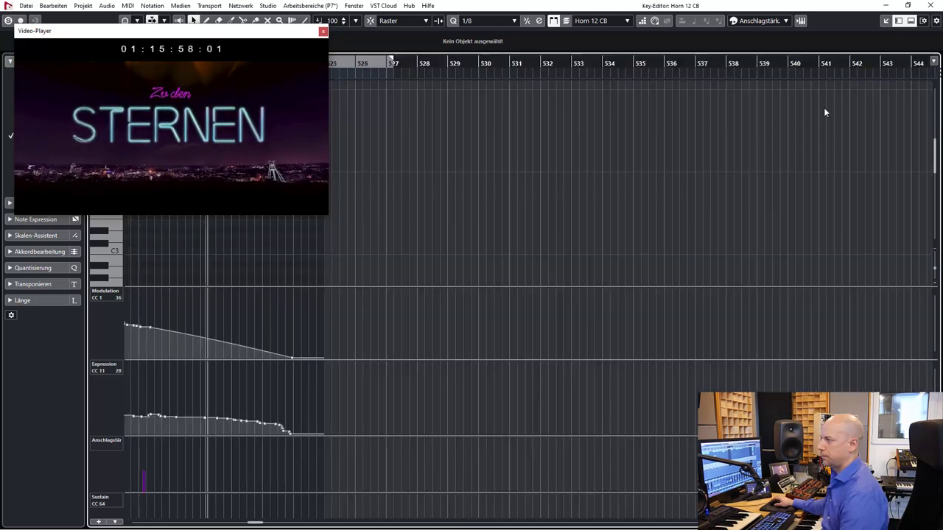
pyautogui.click(934, 6)
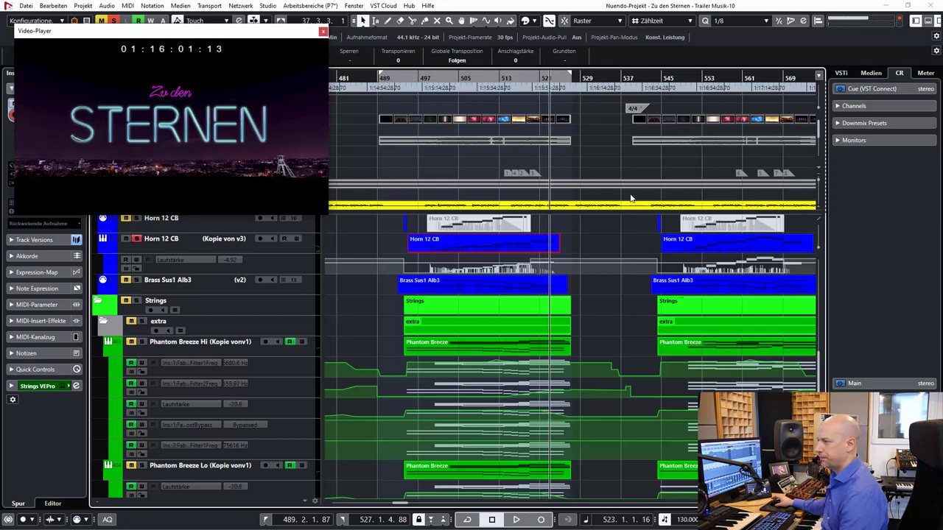
# Step: Turn off the active solo and select the Horn 12 CB (Kopie von v3) event in the trailer version starting around bar 537
pyautogui.click(115, 22)
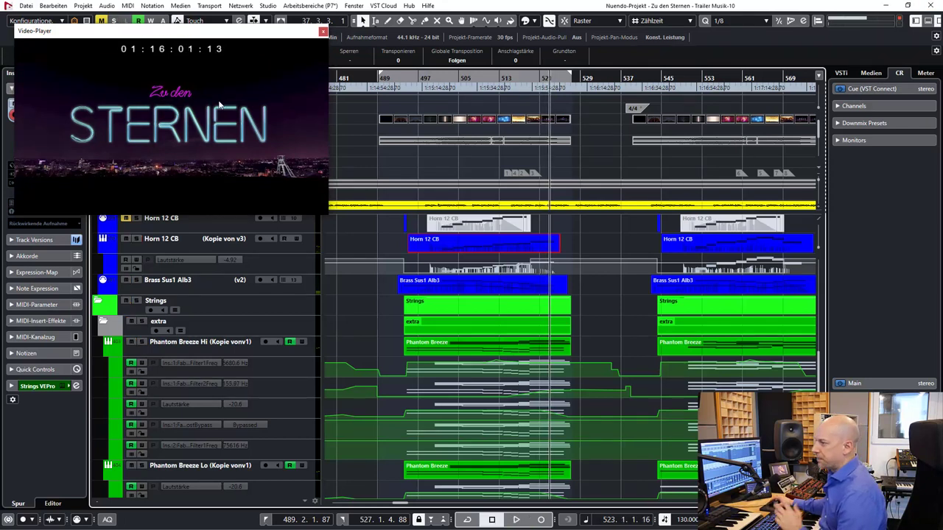
pyautogui.click(572, 240)
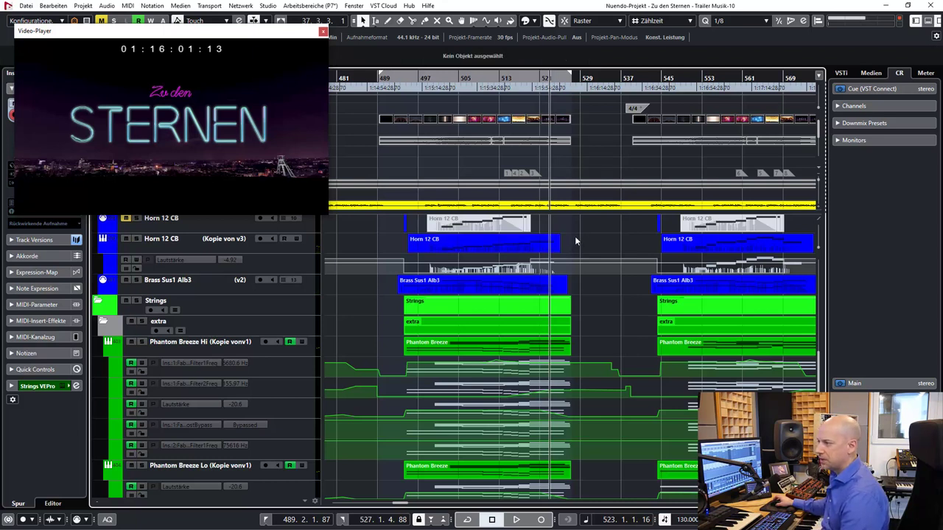
pyautogui.hscroll(2, 574, 235)
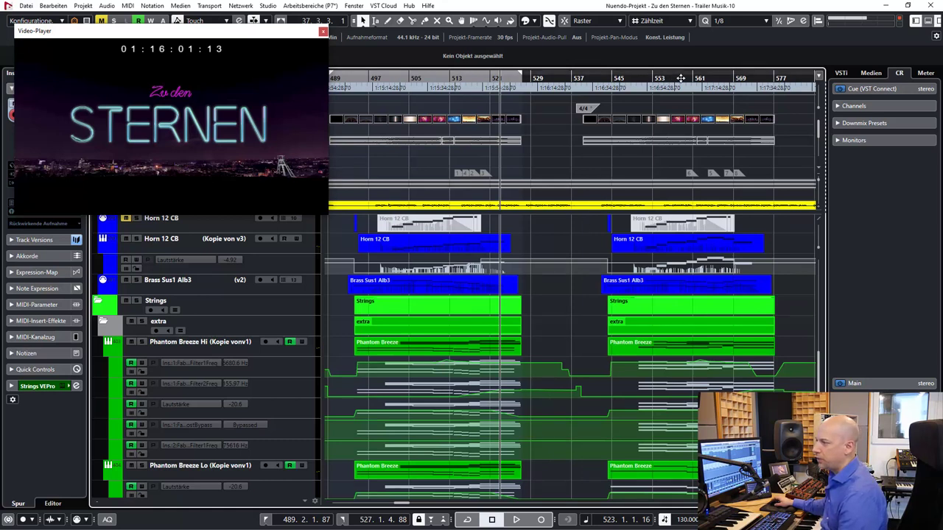
pyautogui.click(663, 251)
# Step: Solo the Freyja Altos MAh choir track, play its event from about bar 512 into the title scene, and stop playback
pyautogui.scroll(4, 568, 254)
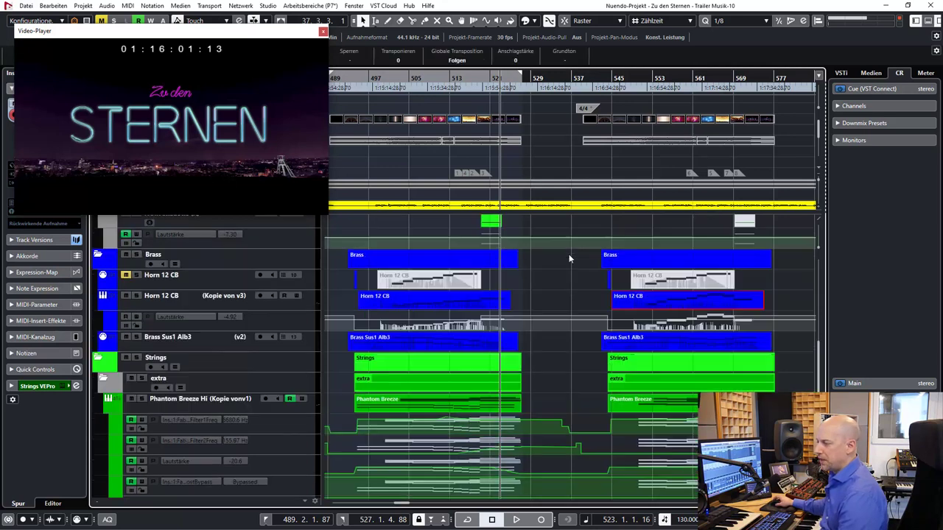
pyautogui.scroll(6, 571, 254)
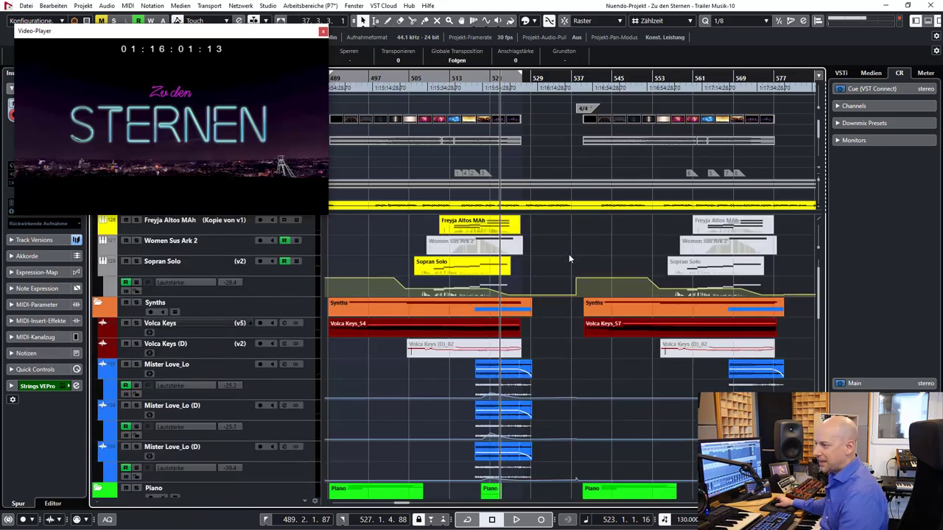
pyautogui.scroll(1, 568, 254)
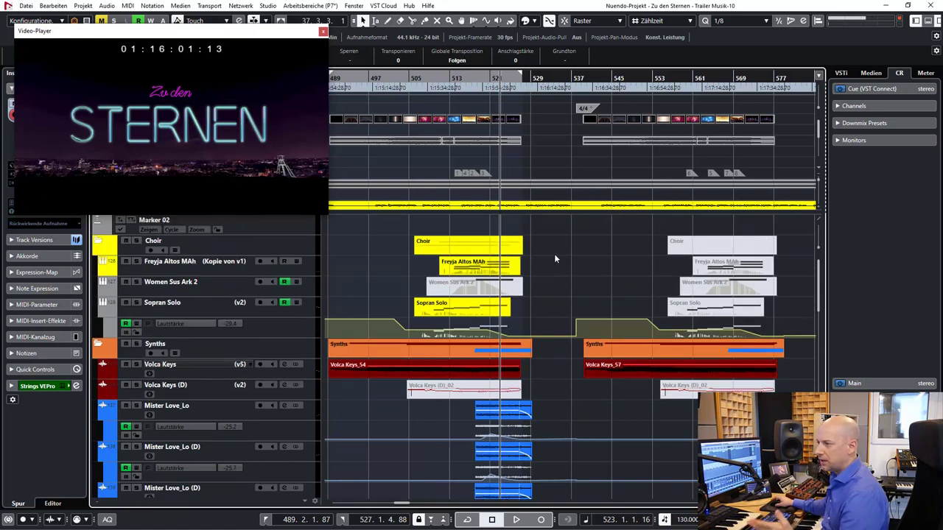
pyautogui.click(229, 265)
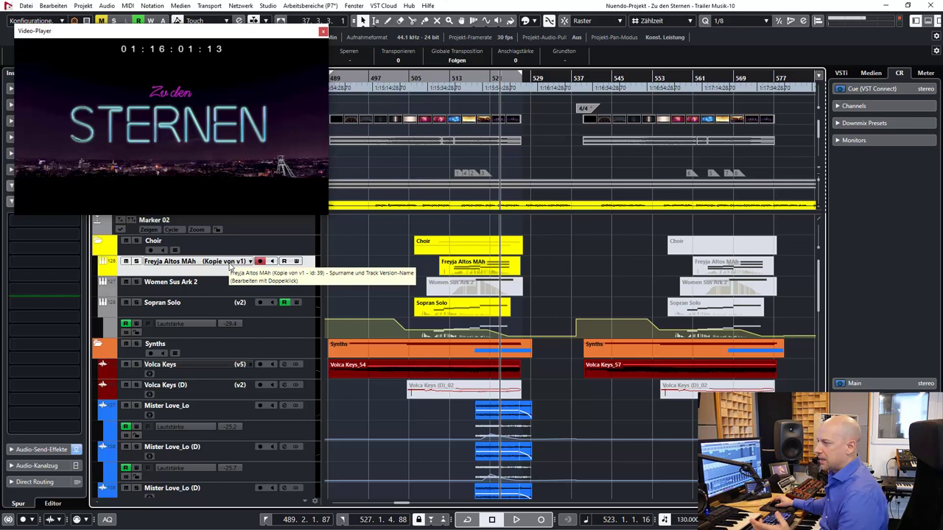
pyautogui.click(447, 80)
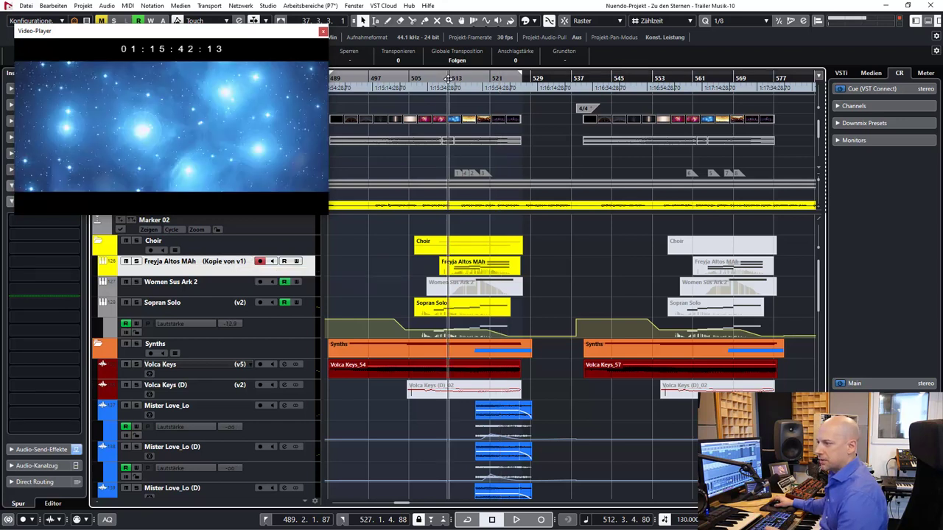
pyautogui.press('s')
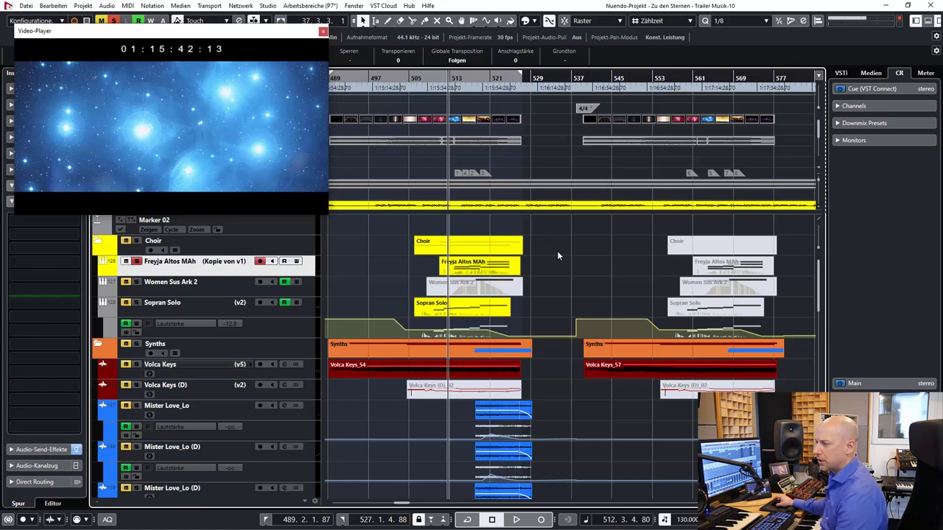
pyautogui.click(511, 263)
pyautogui.press('space')
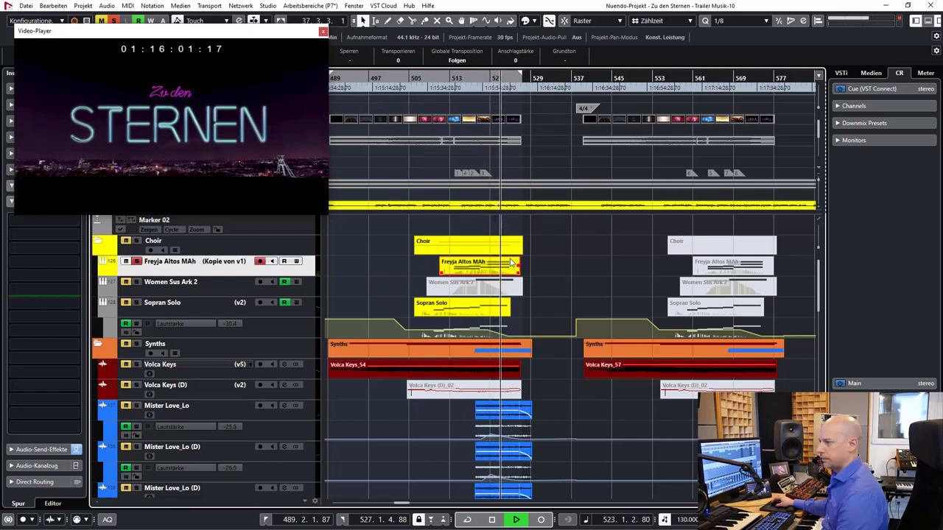
pyautogui.press('space')
# Step: Solo the Sopran Solo track instead, play it from about bar 510 to bar 521, and stop with its solo turned off
pyautogui.click(135, 303)
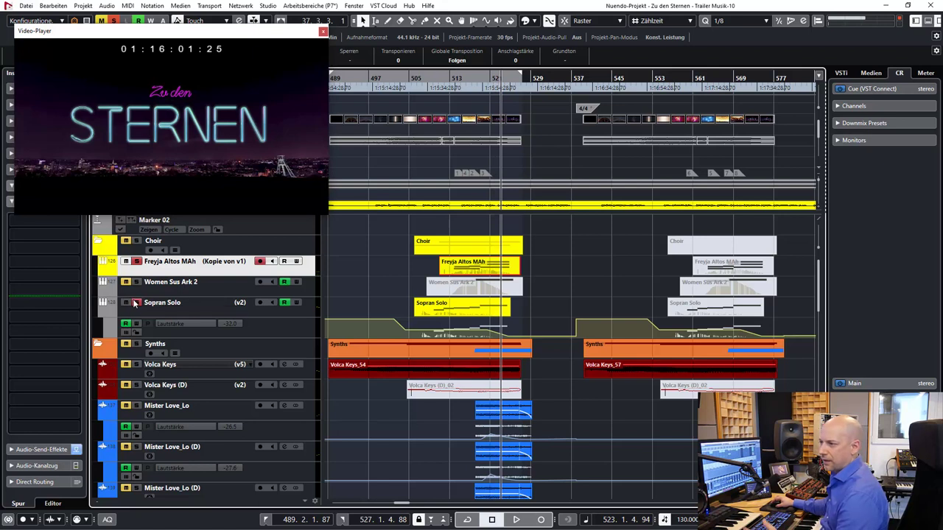
pyautogui.click(182, 305)
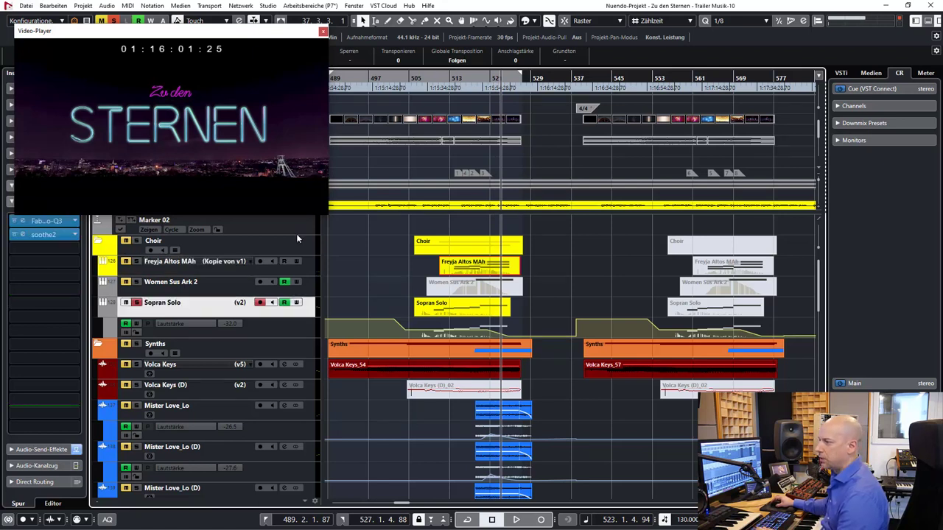
pyautogui.click(426, 79)
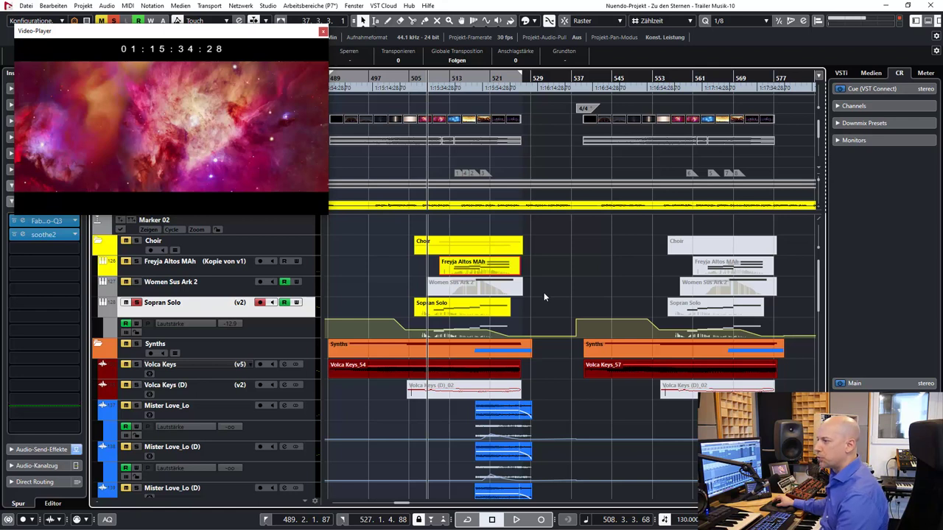
pyautogui.click(434, 78)
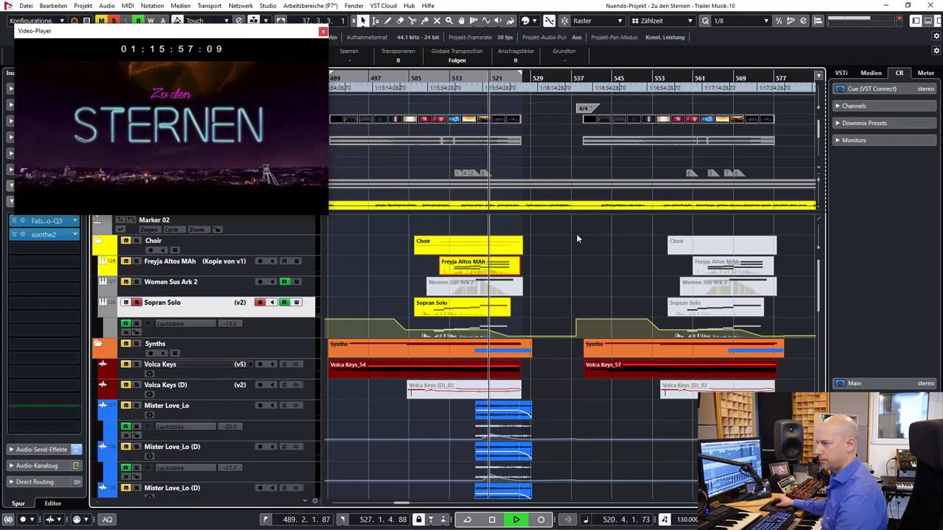
pyautogui.press('space')
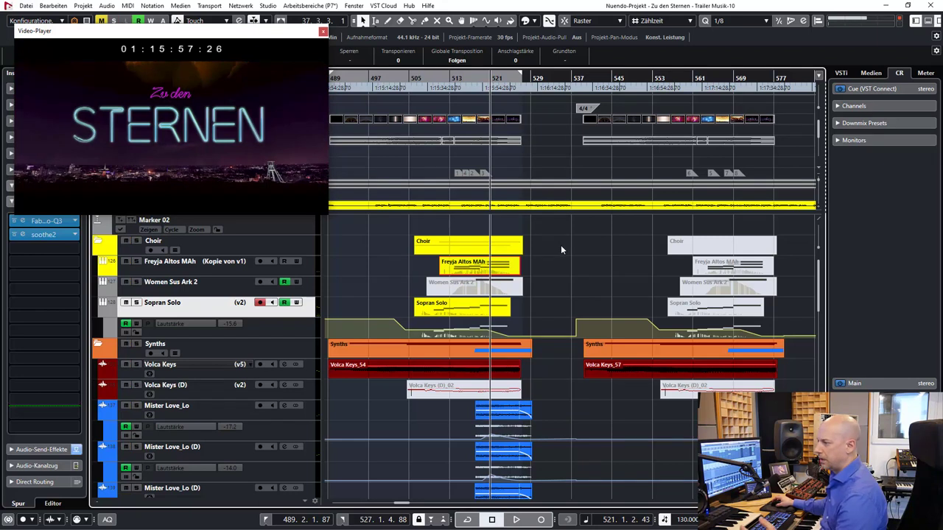
# Step: Play the last trailer version from about bar 559 through the title scene to its end while reviewing the choir, piano and brass tracks
pyautogui.scroll(-4, 561, 249)
pyautogui.scroll(-3, 560, 250)
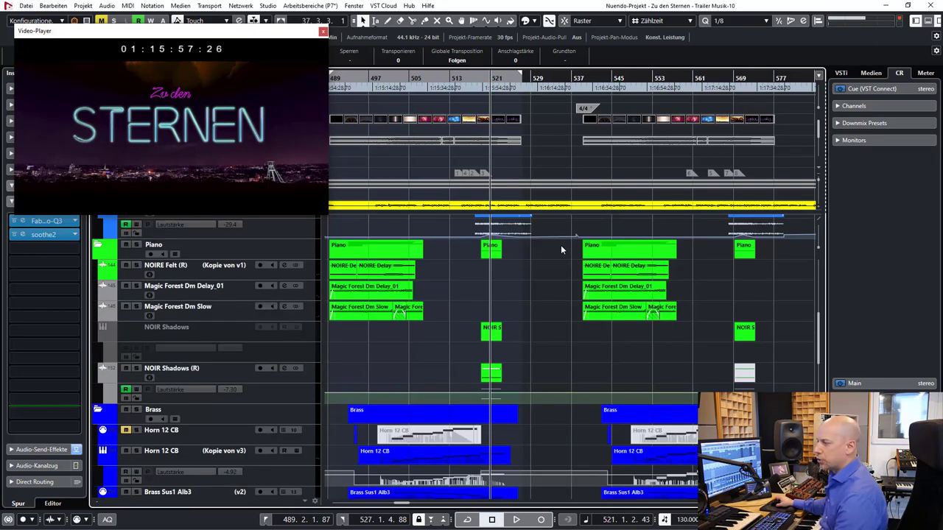
pyautogui.scroll(6, 560, 245)
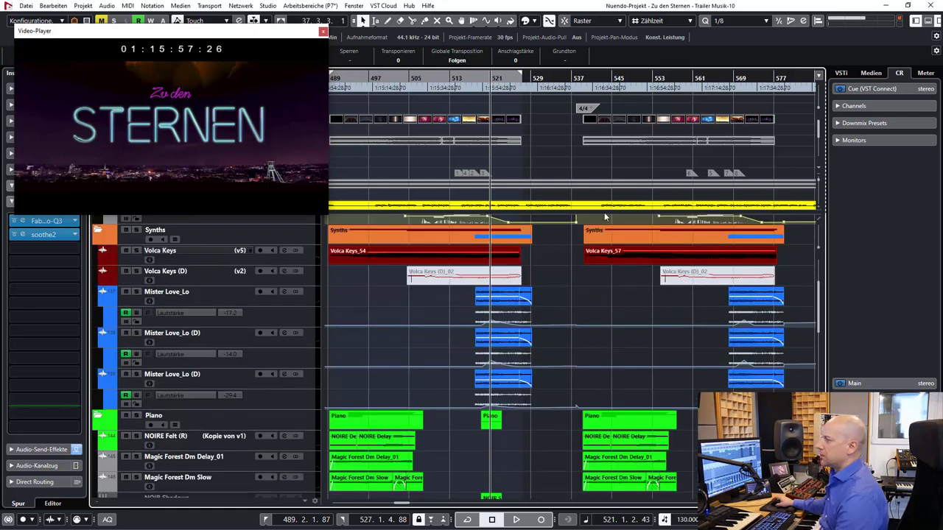
pyautogui.moveTo(620, 135)
pyautogui.mouseDown()
pyautogui.moveTo(726, 152)
pyautogui.moveTo(752, 172)
pyautogui.mouseUp()
pyautogui.click(758, 162)
pyautogui.hscroll(1, 757, 162)
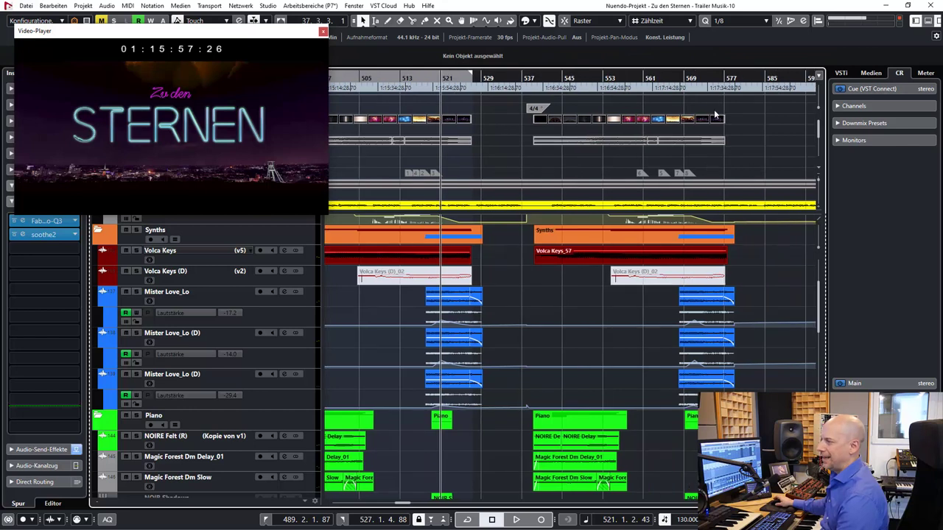
pyautogui.click(635, 87)
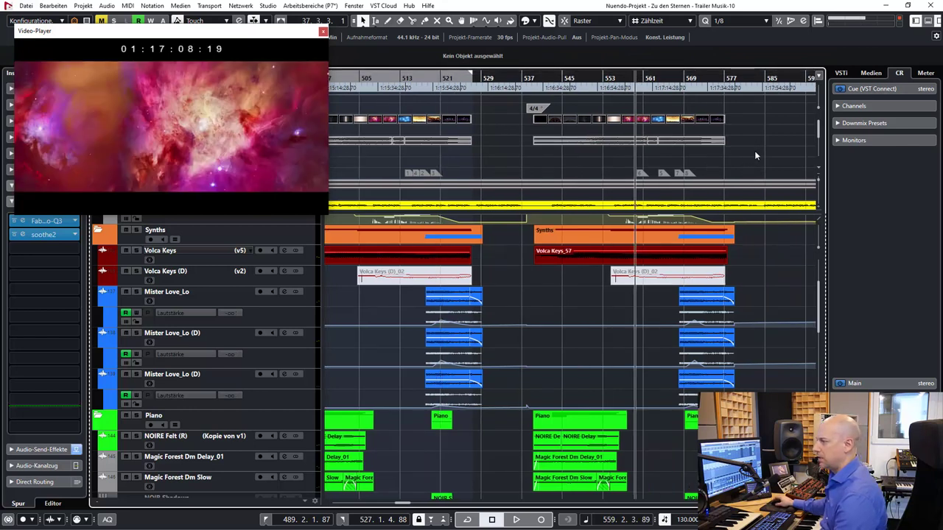
pyautogui.press('space')
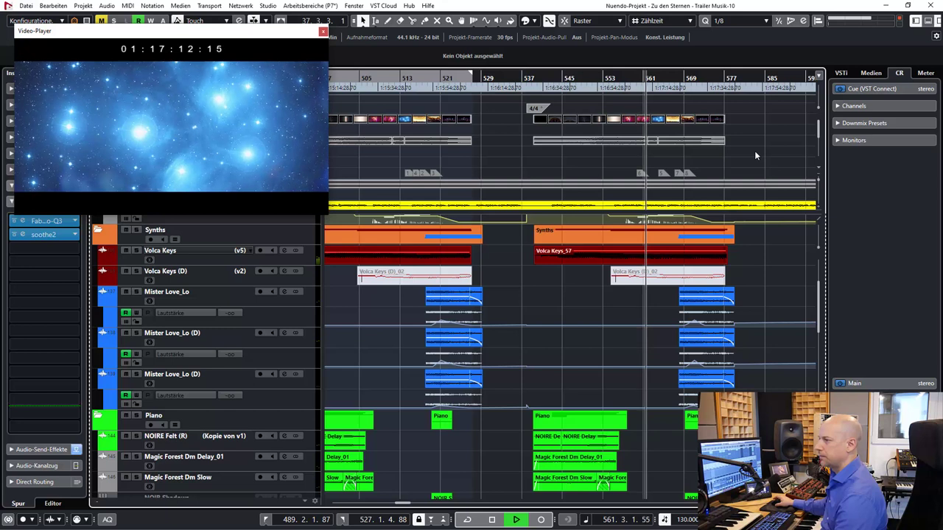
pyautogui.scroll(3, 761, 257)
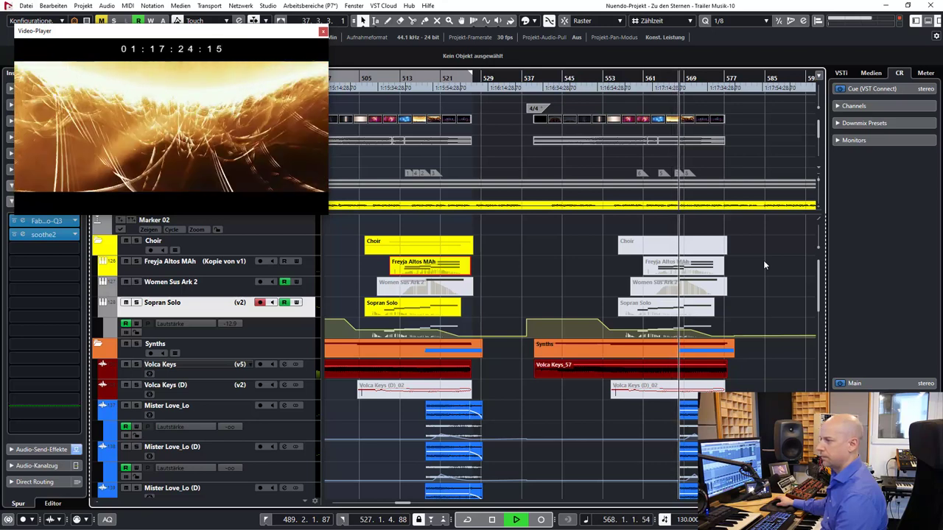
pyautogui.scroll(-5, 763, 260)
pyautogui.scroll(-4, 763, 260)
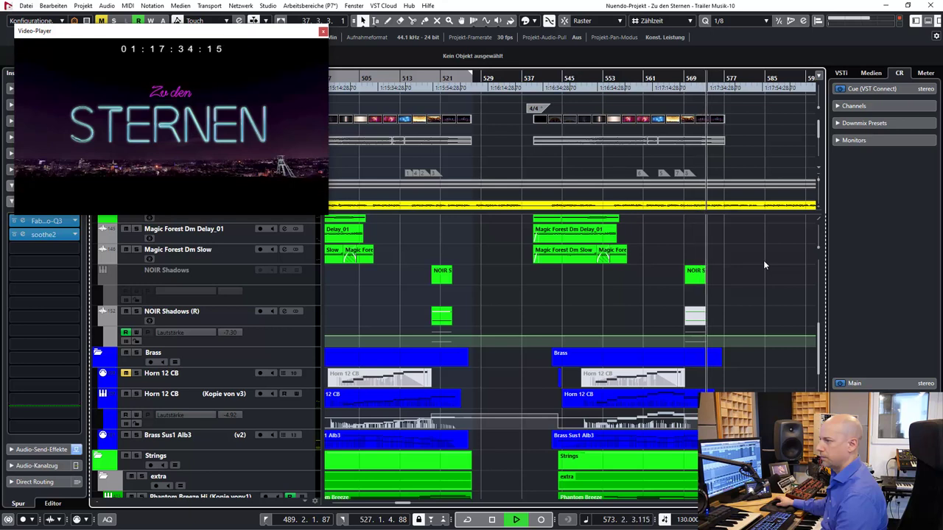
pyautogui.press('space')
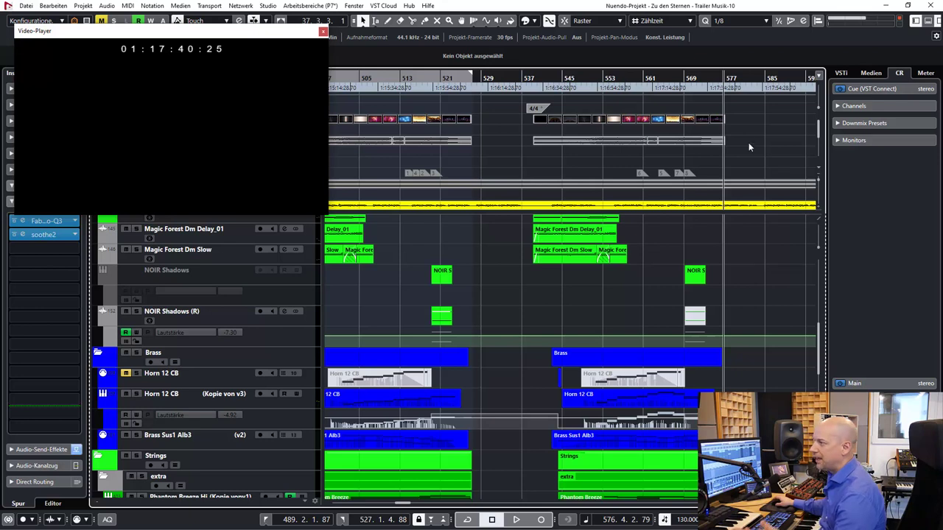
# Step: Review the strings under the title scene, then open Phantom Breeze Lo's FabFilter Simplon insert in bypass and place its window above the tracks
pyautogui.click(701, 79)
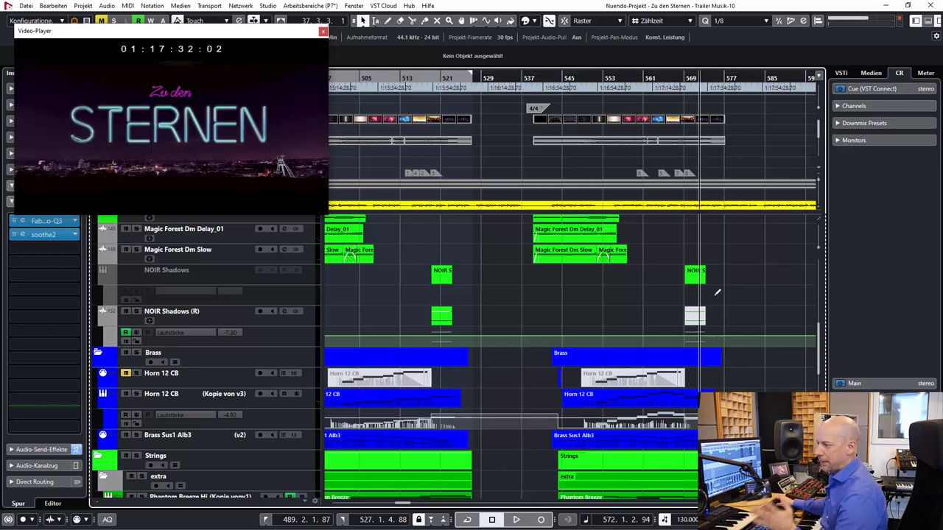
pyautogui.scroll(-6, 716, 294)
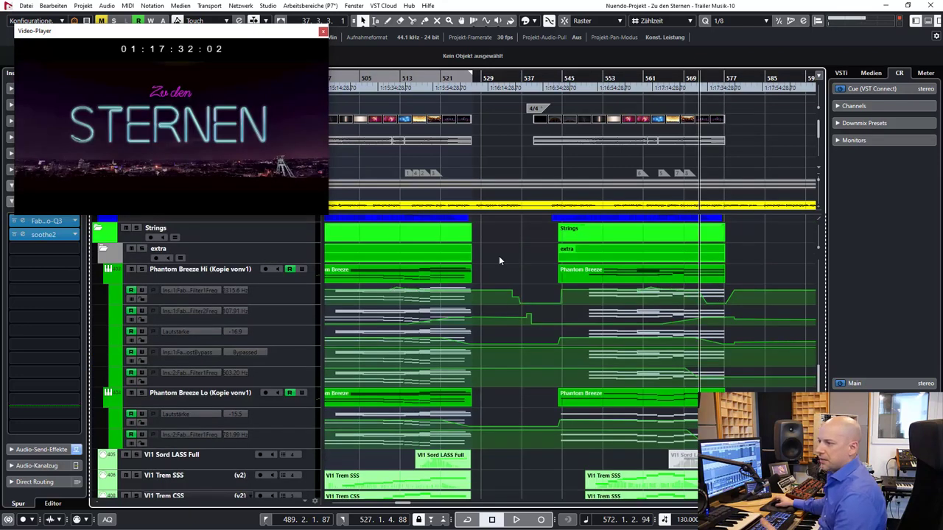
pyautogui.scroll(2, 392, 267)
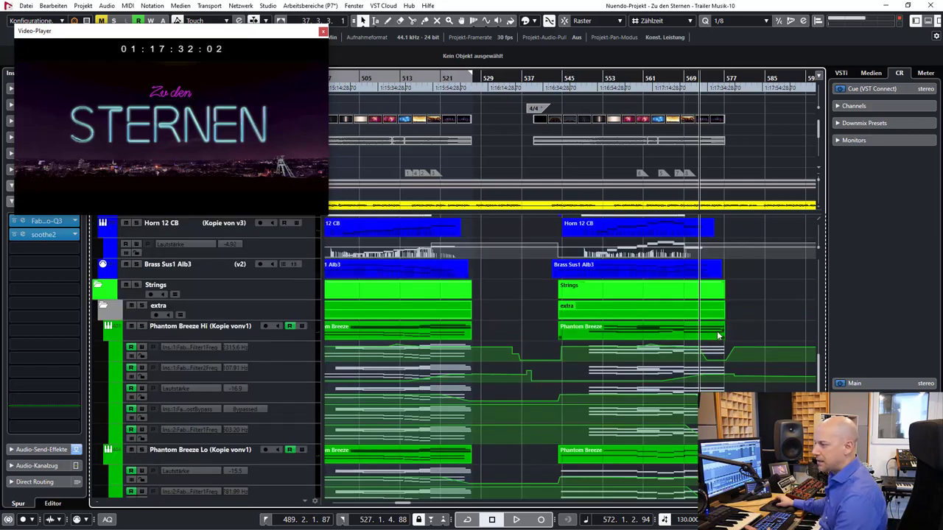
pyautogui.scroll(-3, 719, 336)
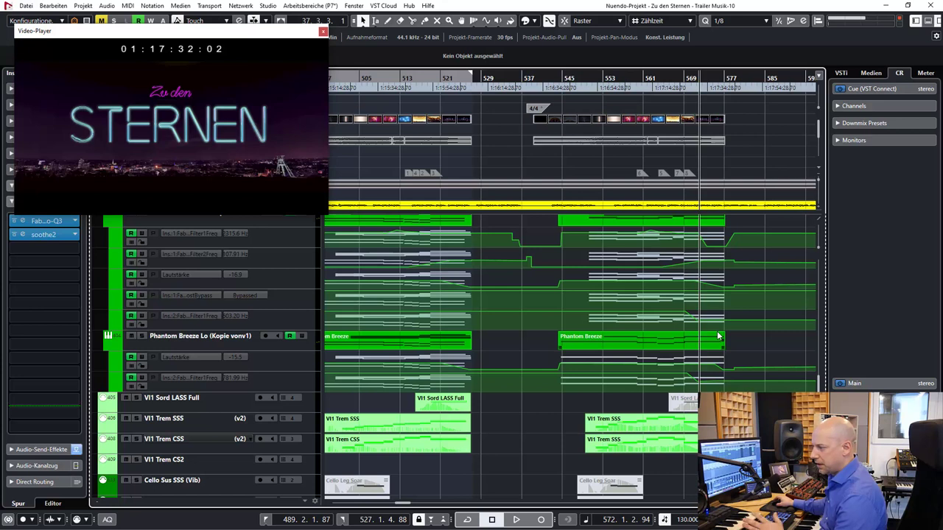
pyautogui.scroll(2, 663, 341)
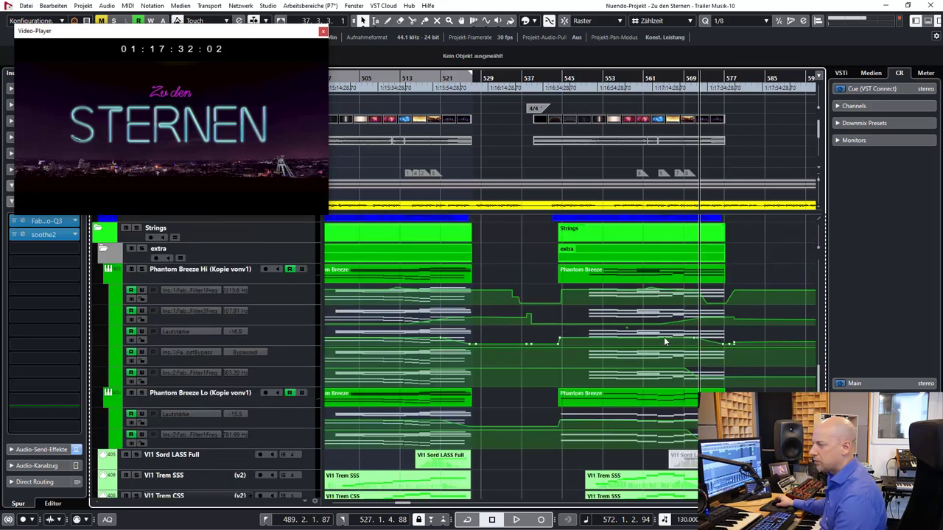
pyautogui.click(214, 397)
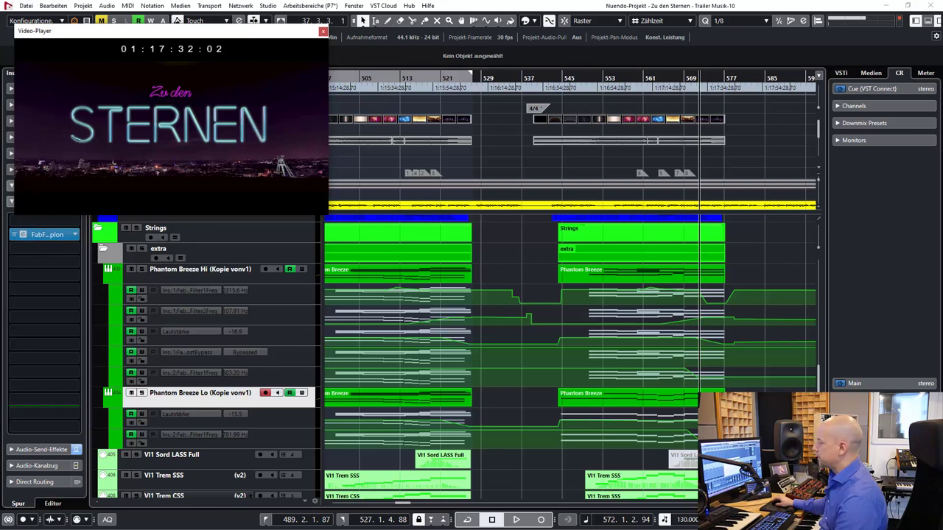
pyautogui.click(23, 234)
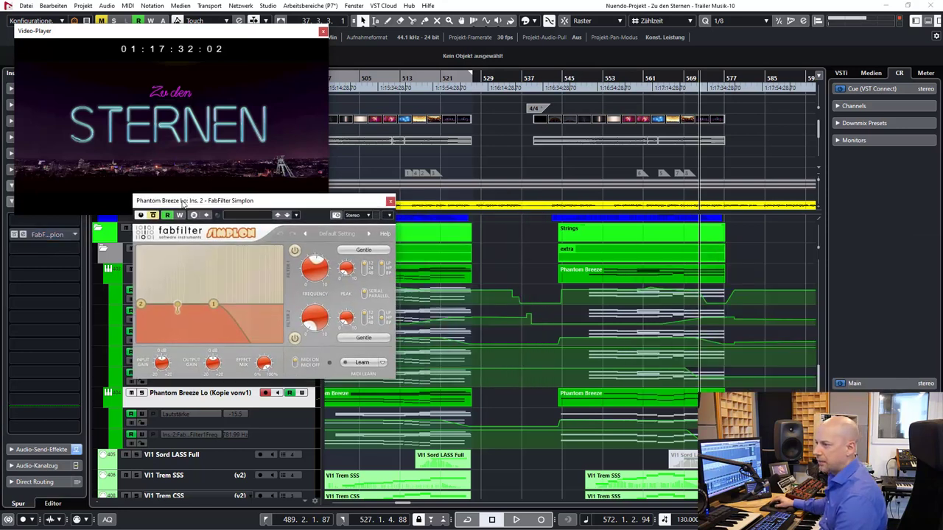
pyautogui.moveTo(183, 203); pyautogui.dragTo(144, 73)
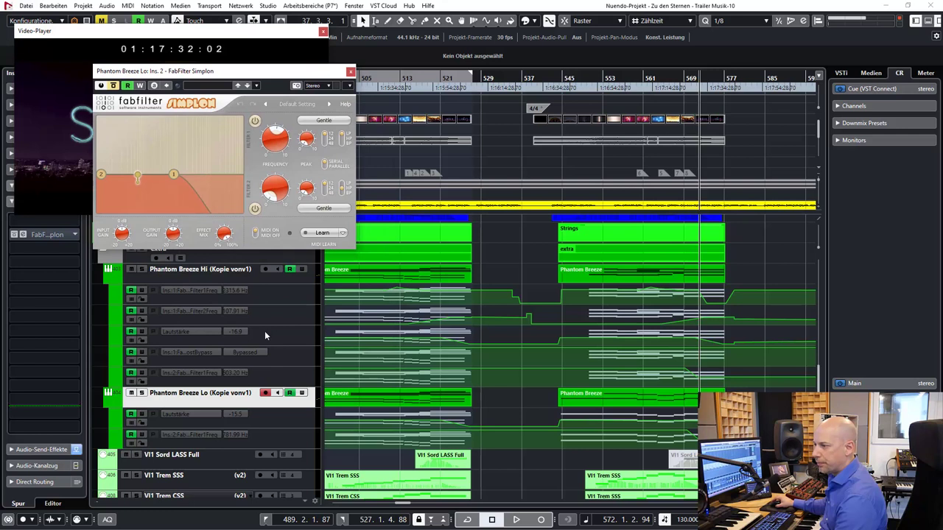
# Step: Solo Phantom Breeze Lo and compare it with Simplon bypassed and active, playing from about bars 569 and 568 to the trailer's end
pyautogui.click(686, 78)
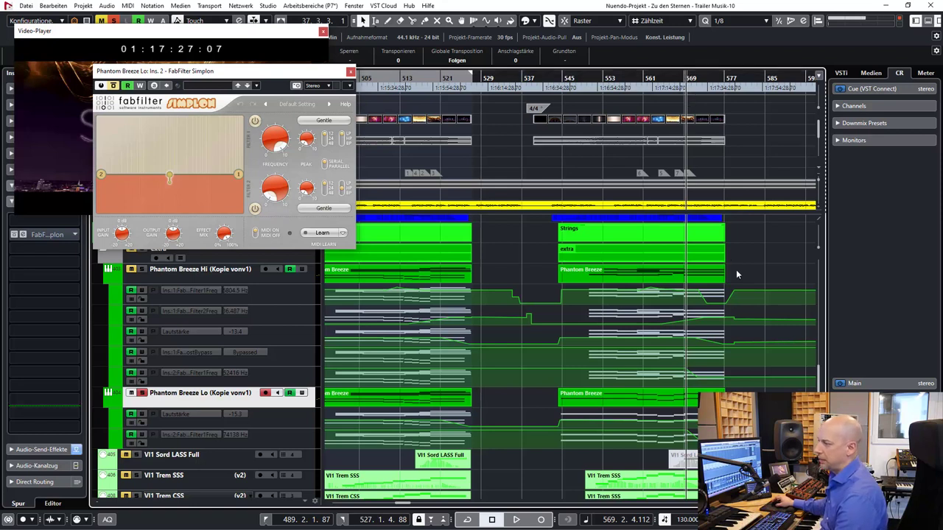
pyautogui.press('space')
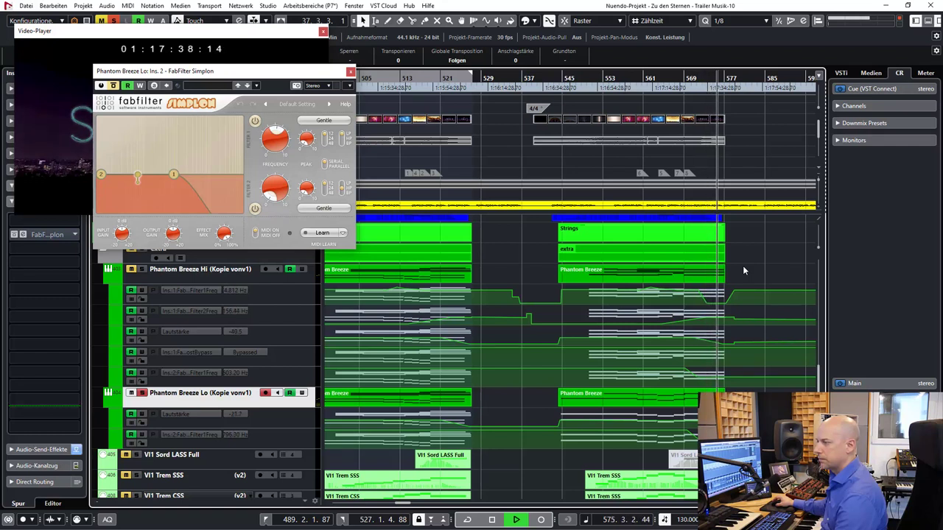
pyautogui.press('space')
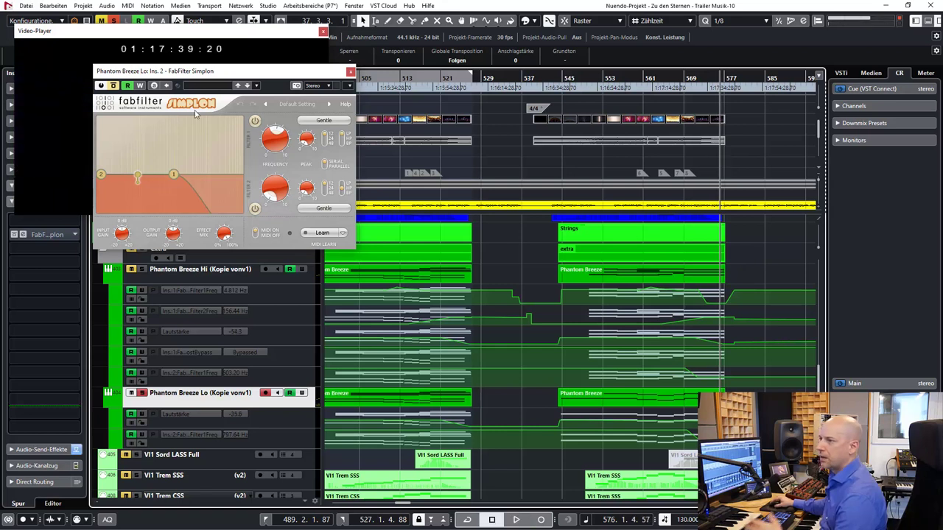
pyautogui.click(115, 86)
pyautogui.click(678, 78)
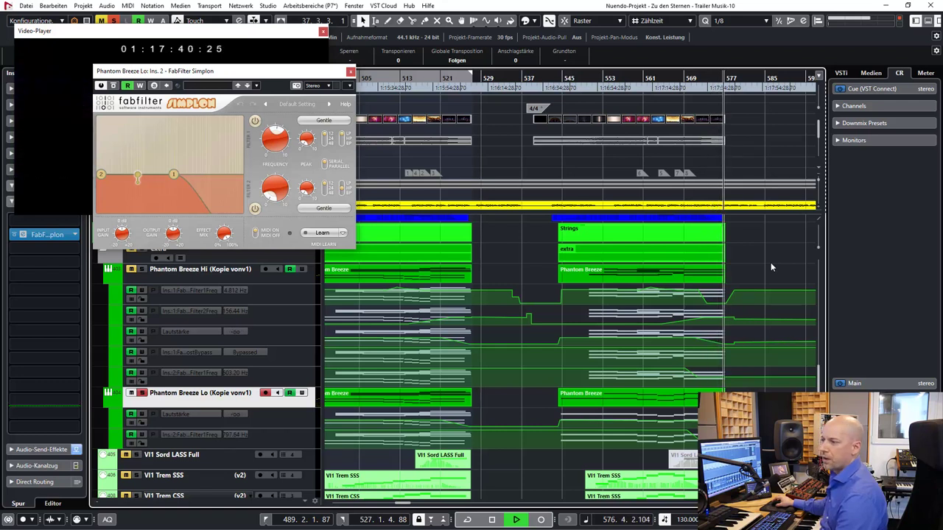
# Step: Stop playback with the solo turned off, set the locators around the last trailer video, and return to its start with Simplon's window closed
pyautogui.press('space')
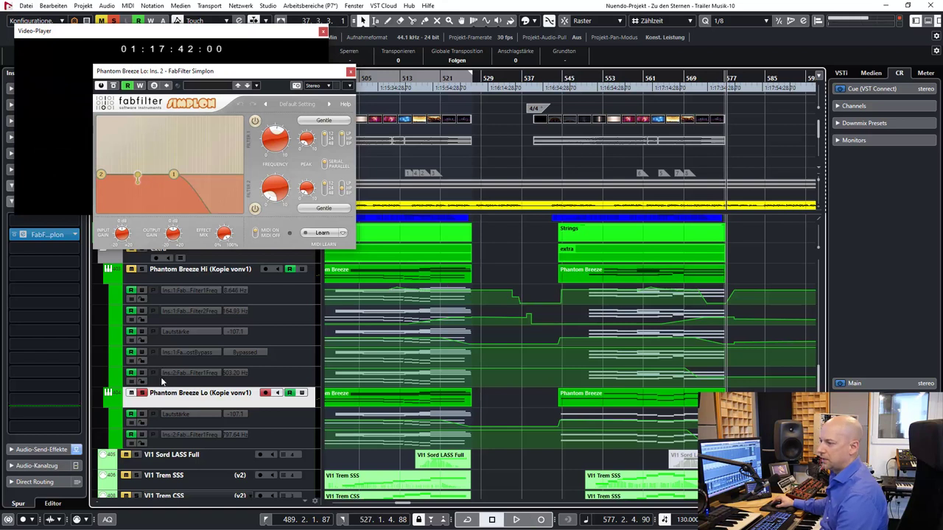
pyautogui.click(632, 125)
pyautogui.press('KP_1')
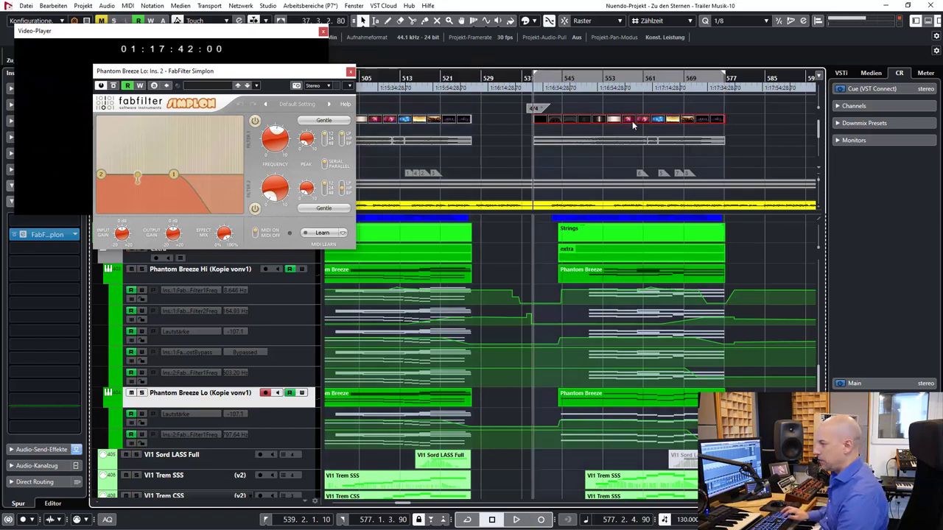
pyautogui.click(351, 72)
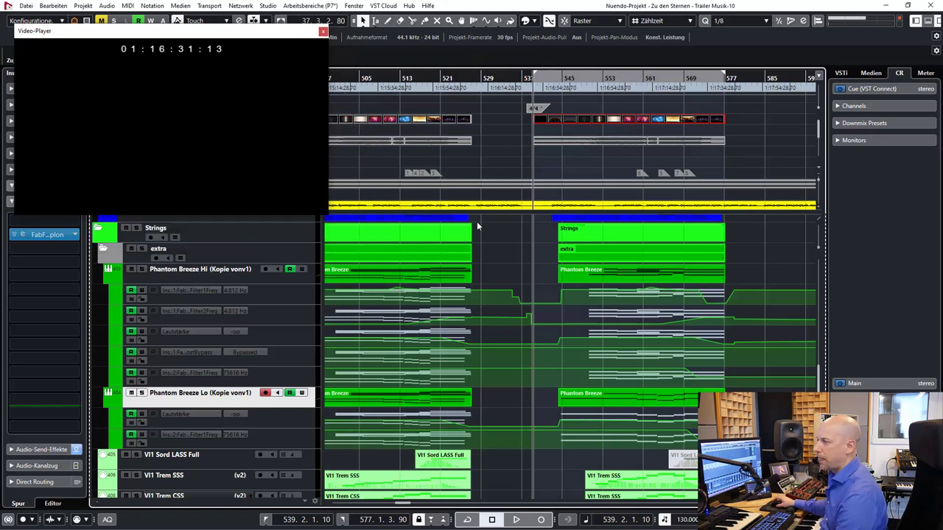
# Step: Place the cursor at about bar 541 and review the Mister Love, piano, brass and string tracks under the last trailer version's opening
pyautogui.scroll(10, 520, 252)
pyautogui.scroll(-5, 524, 250)
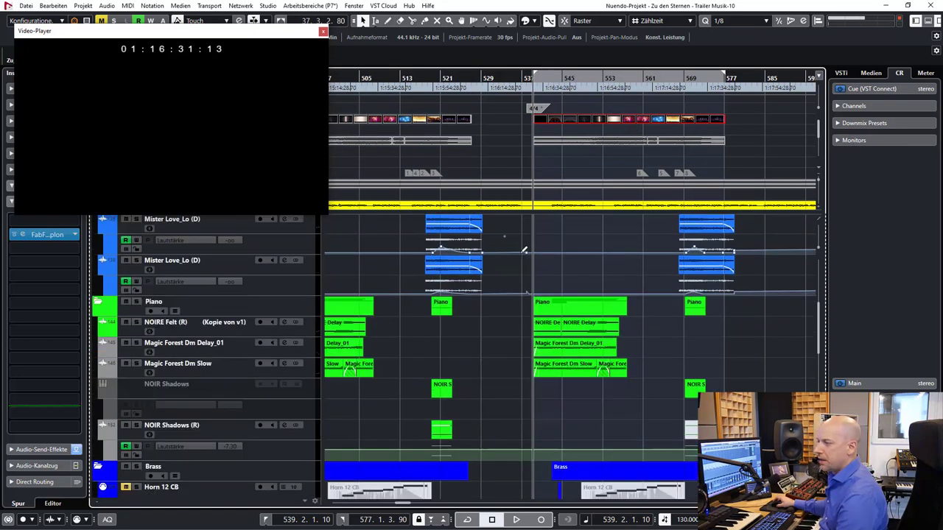
pyautogui.click(556, 79)
pyautogui.moveTo(555, 79); pyautogui.dragTo(543, 104)
pyautogui.scroll(2, 475, 269)
pyautogui.scroll(4, 476, 265)
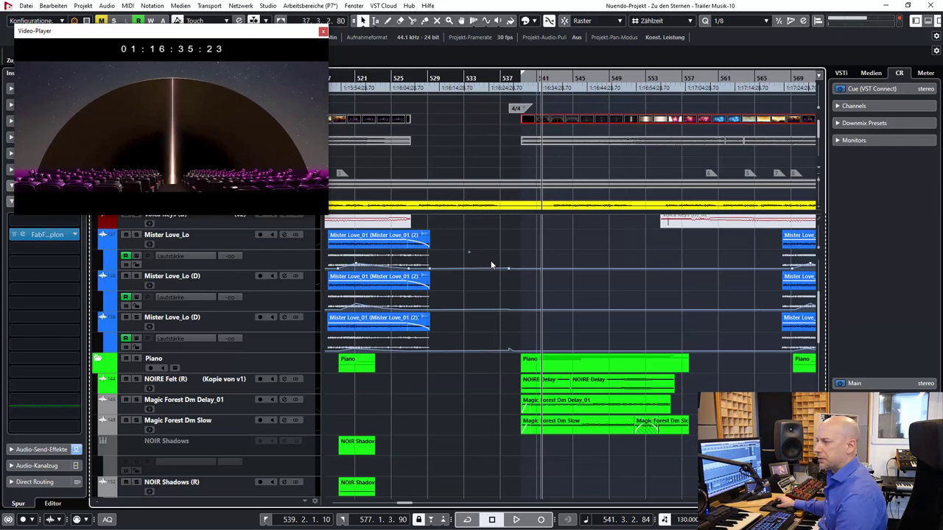
pyautogui.scroll(-6, 499, 262)
pyautogui.scroll(-6, 498, 259)
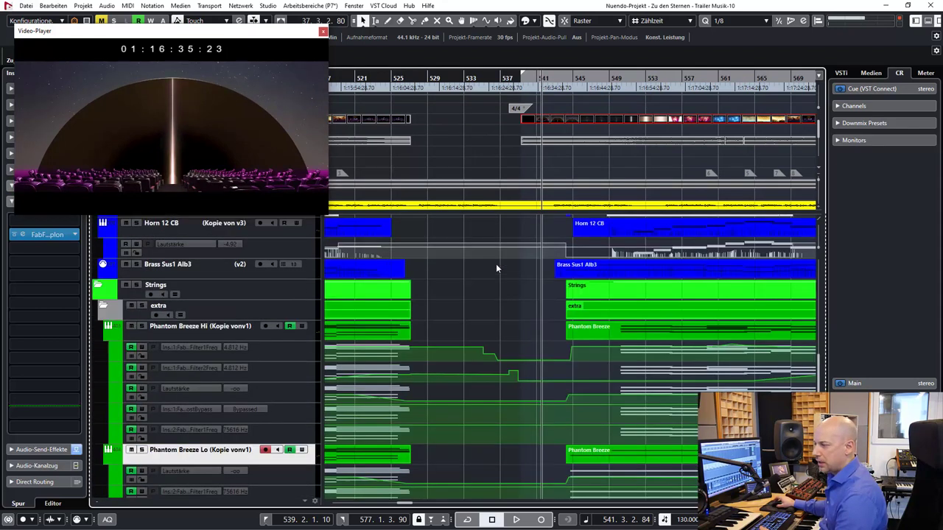
# Step: Solo Phantom Breeze Lo and play its entrance from bar 544 to about bar 547
pyautogui.click(211, 333)
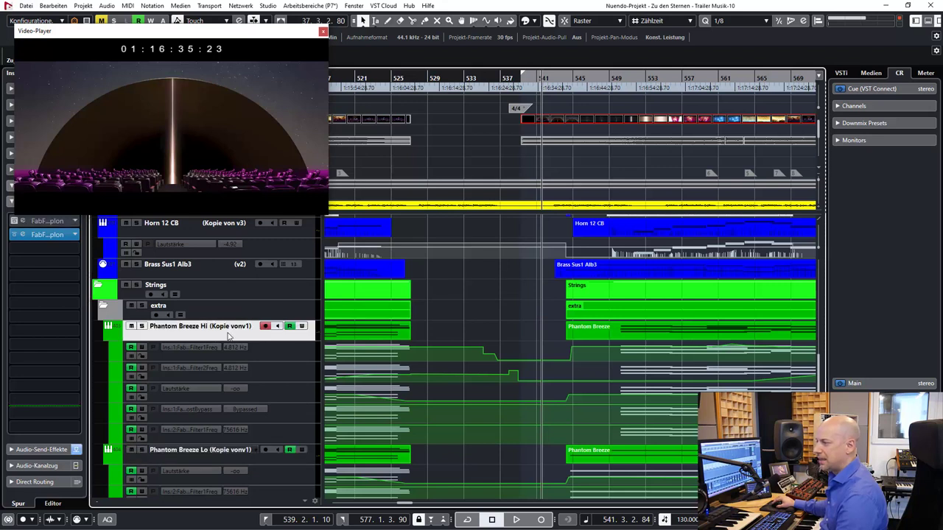
pyautogui.hscroll(2, 520, 308)
pyautogui.moveTo(514, 76); pyautogui.dragTo(513, 80)
pyautogui.click(190, 452)
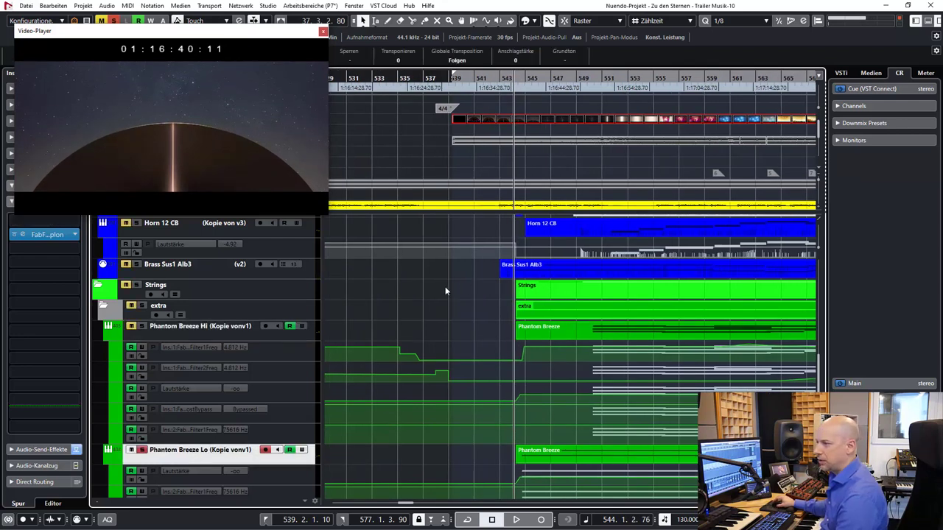
pyautogui.press('space')
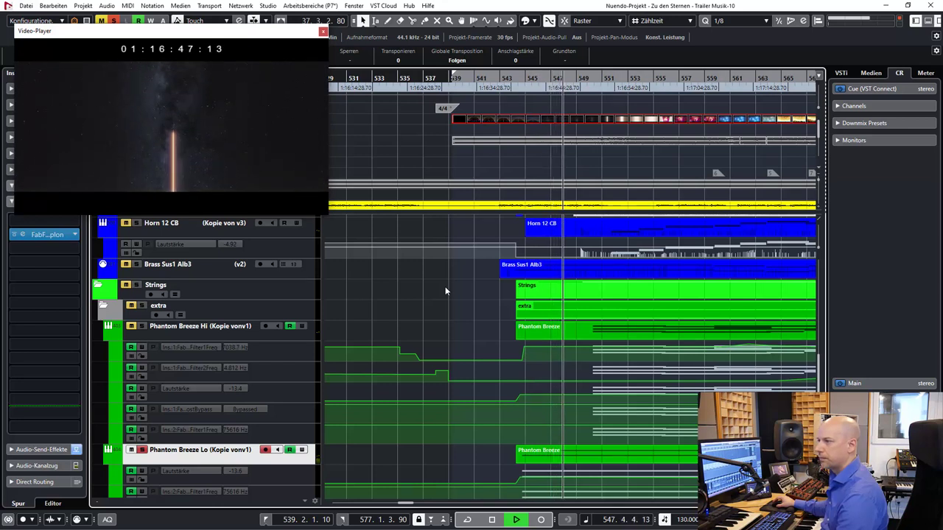
pyautogui.press('space')
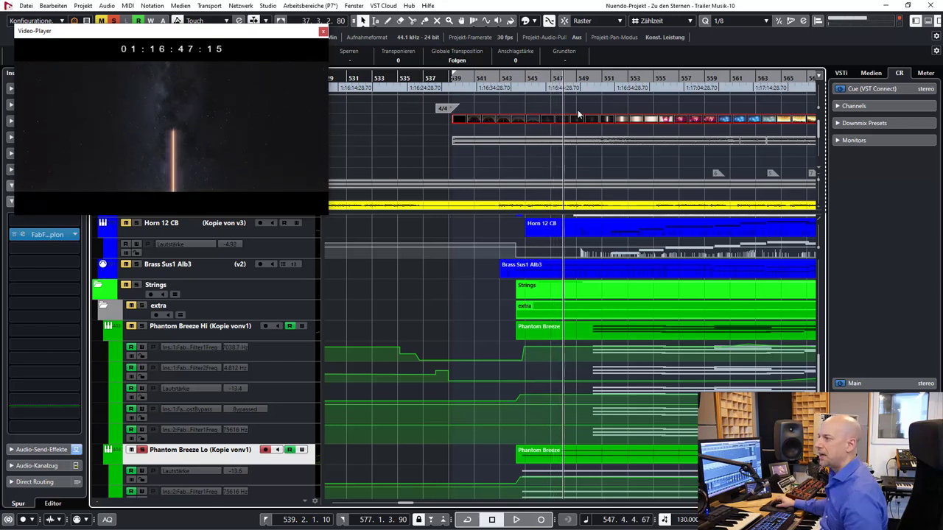
# Step: Place the cursor at about bar 545 and examine the filter and volume automation of both Phantom Breeze tracks from there
pyautogui.moveTo(528, 86)
pyautogui.mouseDown()
pyautogui.moveTo(565, 79)
pyautogui.moveTo(519, 87)
pyautogui.moveTo(532, 87)
pyautogui.mouseUp()
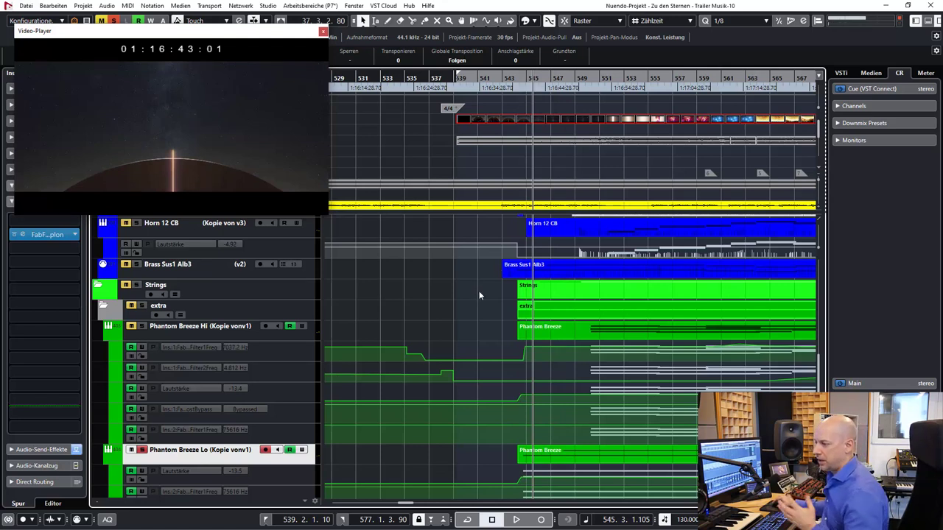
pyautogui.hscroll(2, 478, 293)
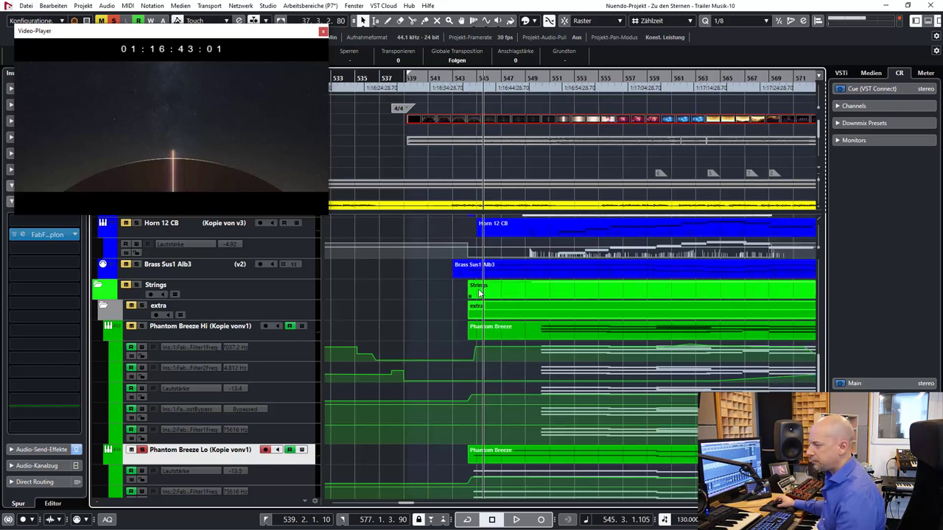
pyautogui.scroll(-3, 431, 298)
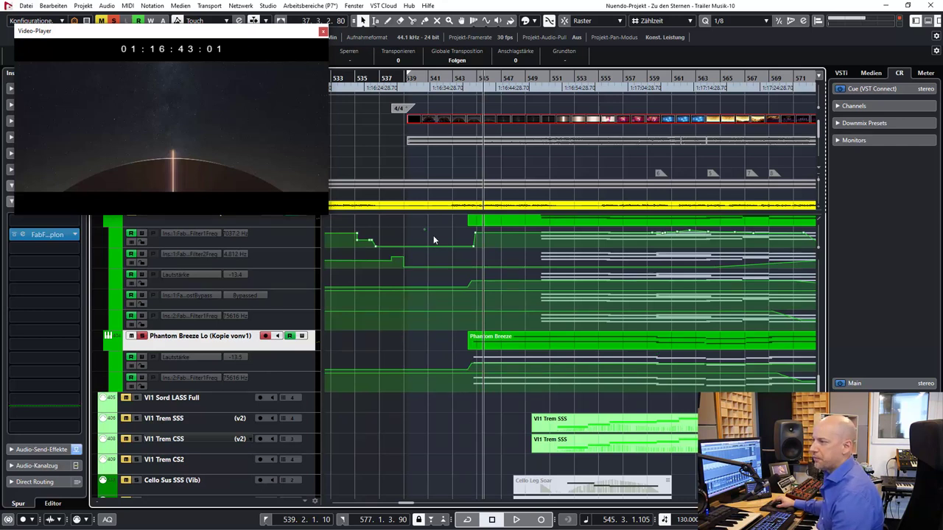
# Step: Play the last trailer version unsoloed from its start at bar 539 to about bar 550, and hide the right zone
pyautogui.click(452, 164)
pyautogui.press('space')
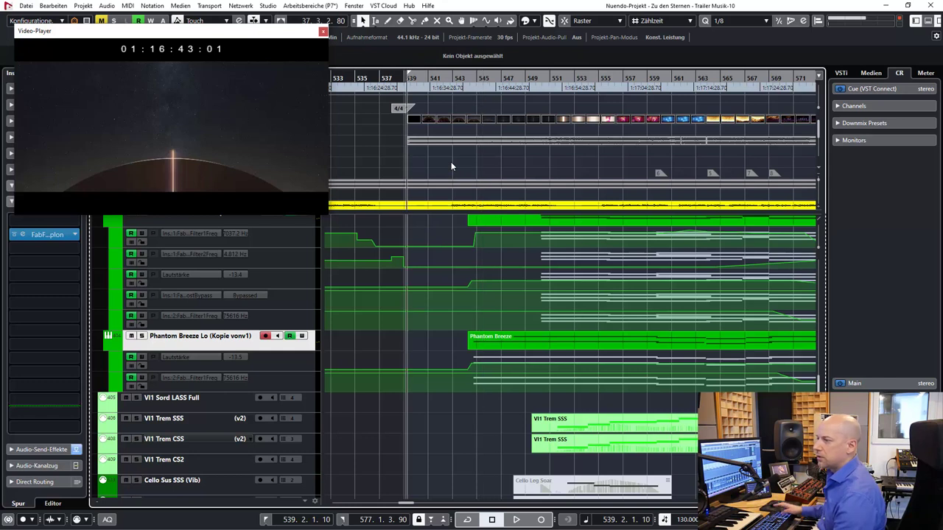
pyautogui.press('space')
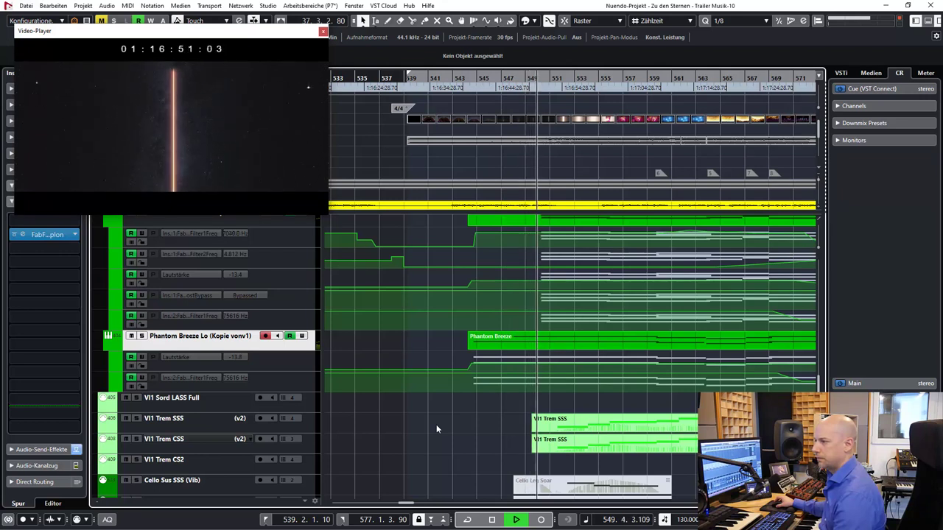
pyautogui.hotkey('ctrl', 'alt', 'r')
pyautogui.press('space')
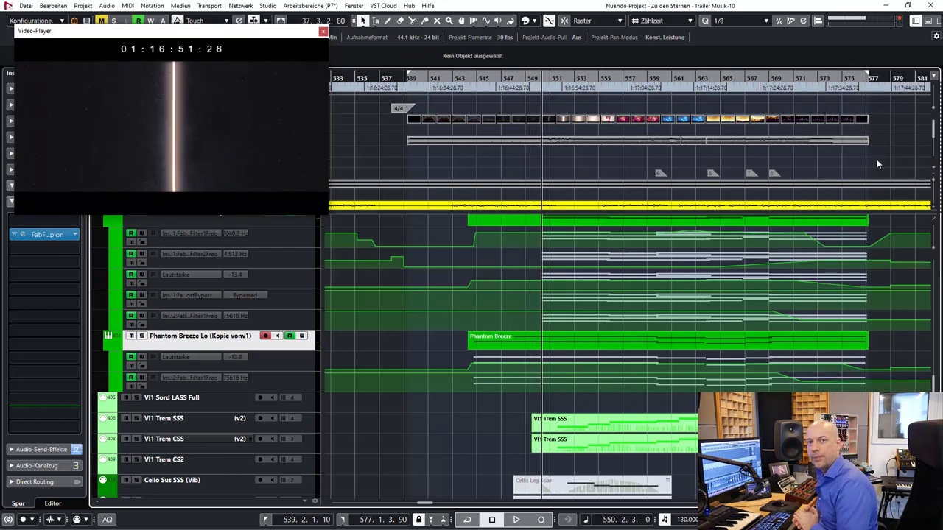